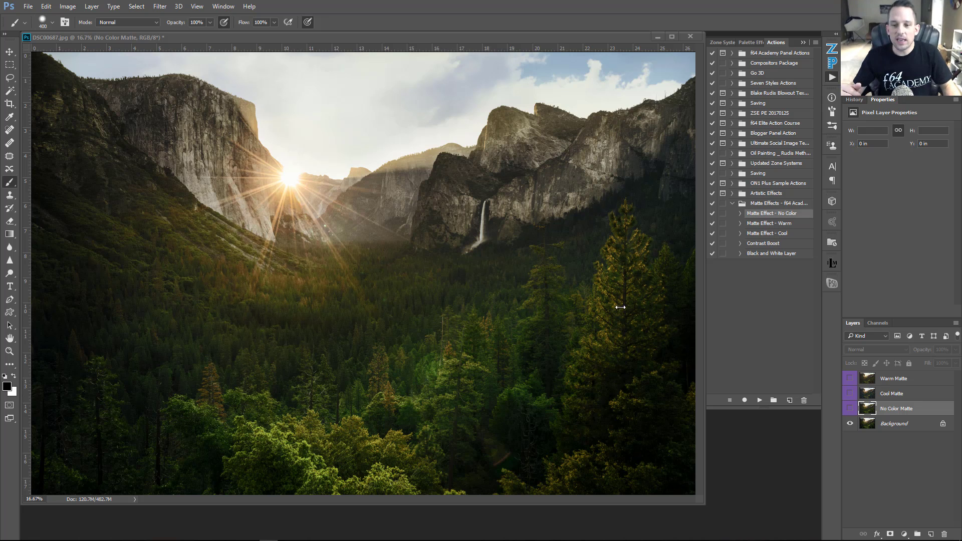
Make the No Color Matte layer visible to preview the faded matte look
click(849, 410)
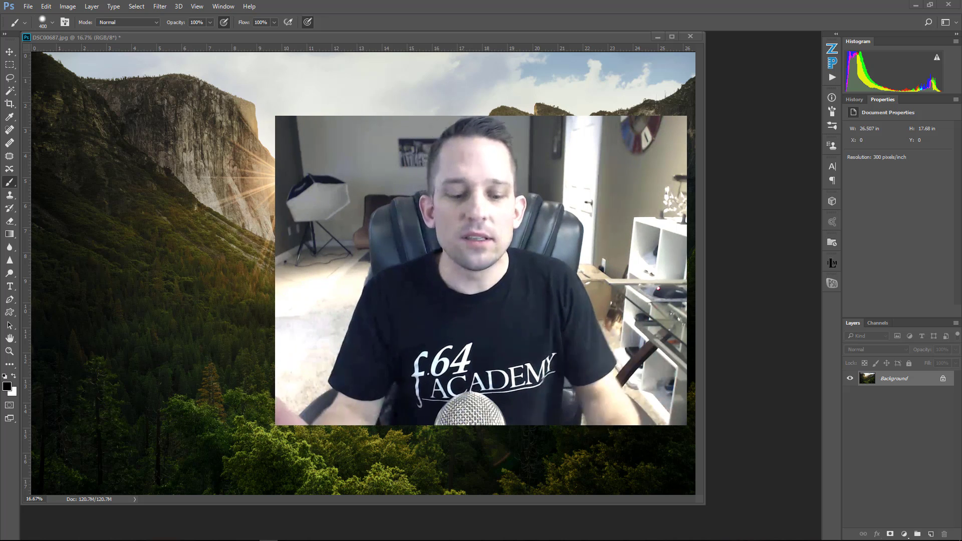
Browse the Pexels portrait search results in the browser, then switch back toward Photoshop
key(alt+Tab)
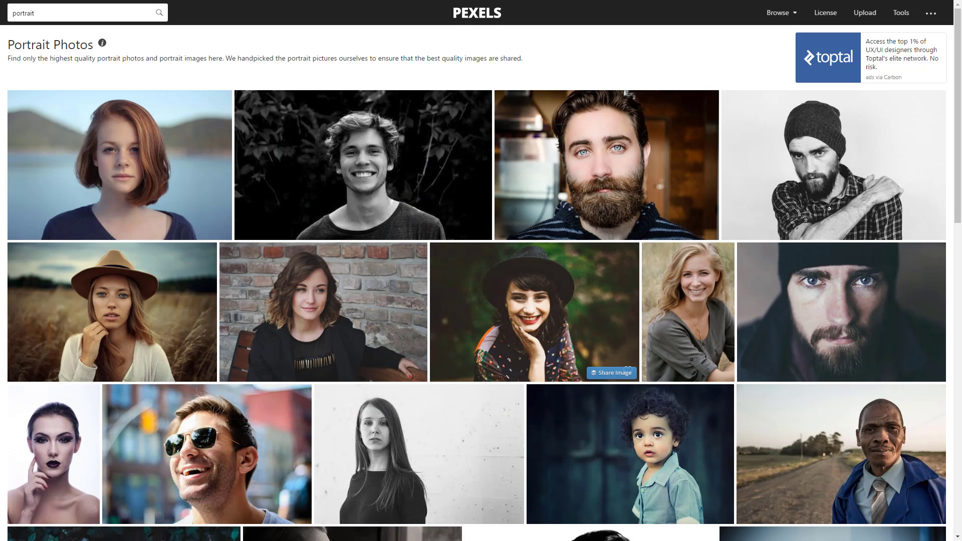
scroll(611, 125, down, 3)
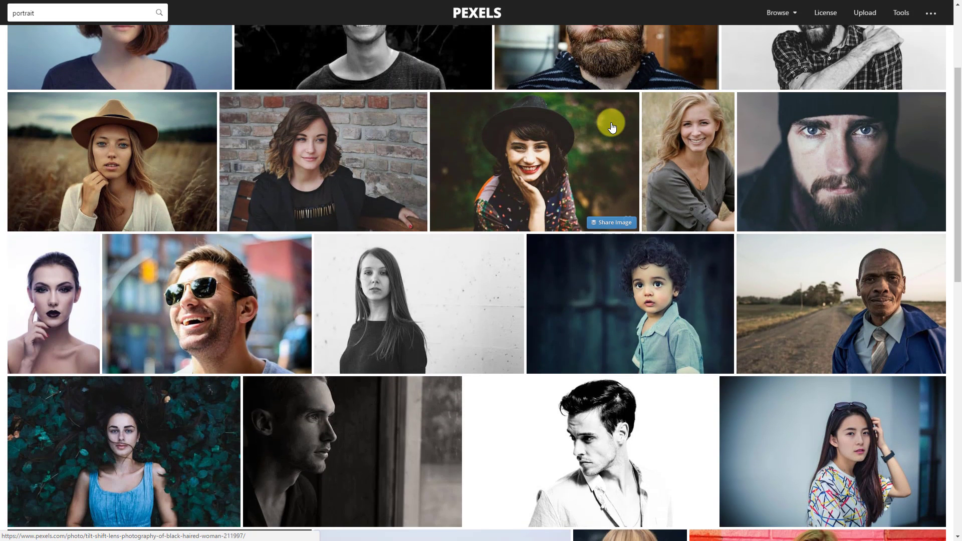
scroll(612, 124, up, 3)
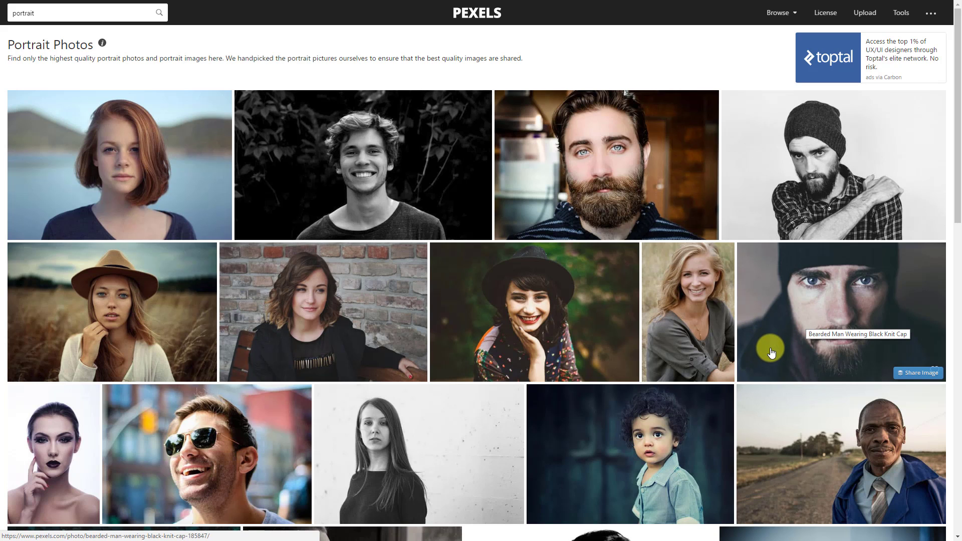
scroll(597, 426, down, 2)
scroll(599, 422, down, 10)
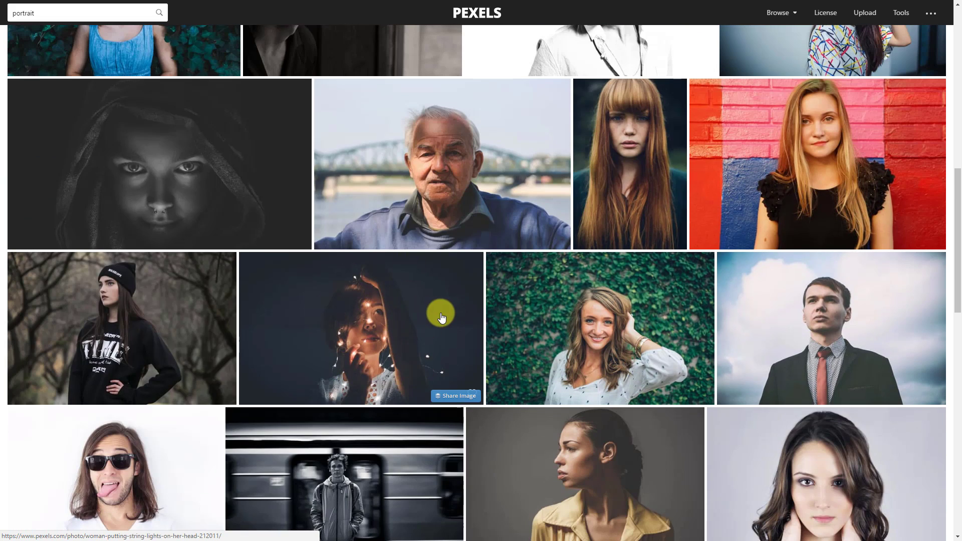
scroll(441, 317, down, 1)
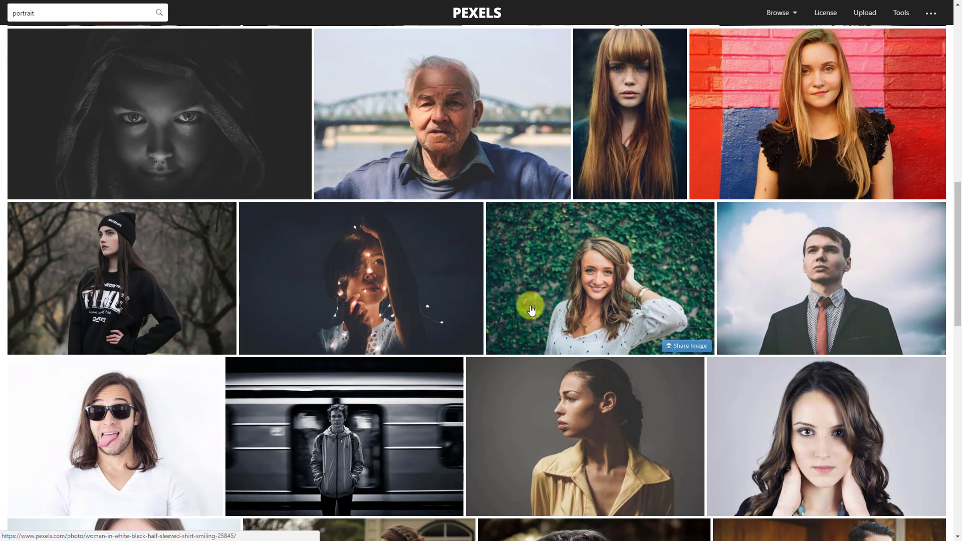
key(alt+Tab)
Bring the DSC00687.jpg Yosemite document back to the front in Photoshop
click(633, 239)
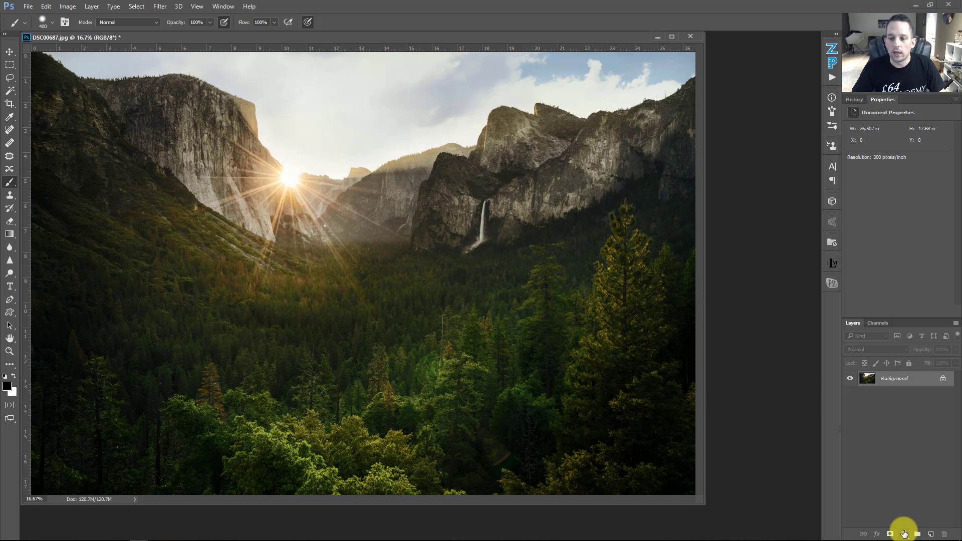
Add a Curves adjustment layer above the Background layer of DSC00687.jpg
click(904, 534)
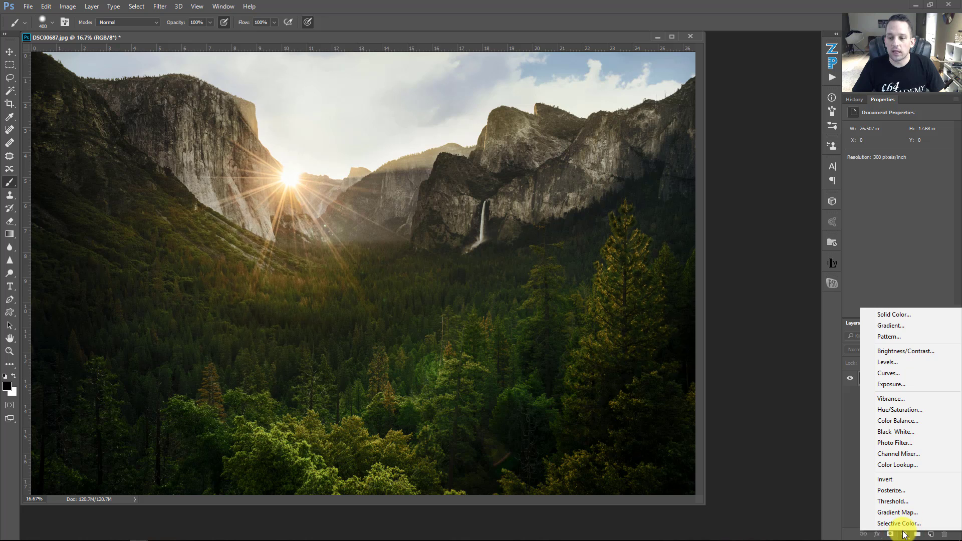
click(897, 375)
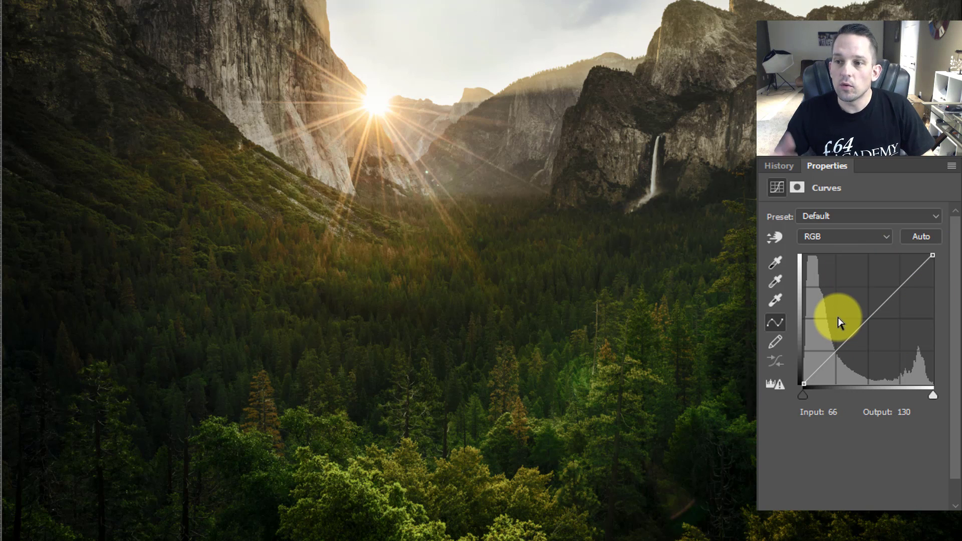
Add shadow, midtone and highlight points to the curve and try lifting the black point
click(867, 319)
click(901, 287)
click(834, 352)
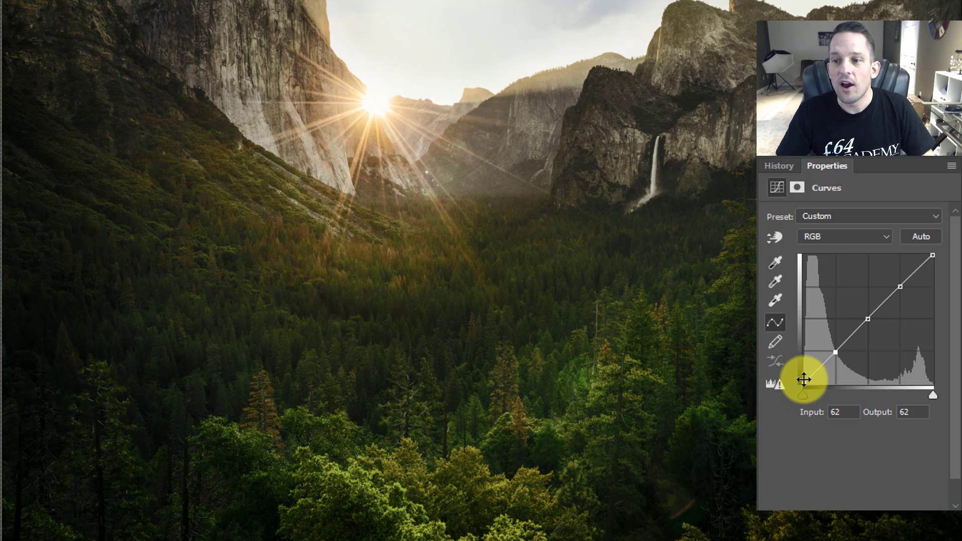
drag(804, 384, 799, 367)
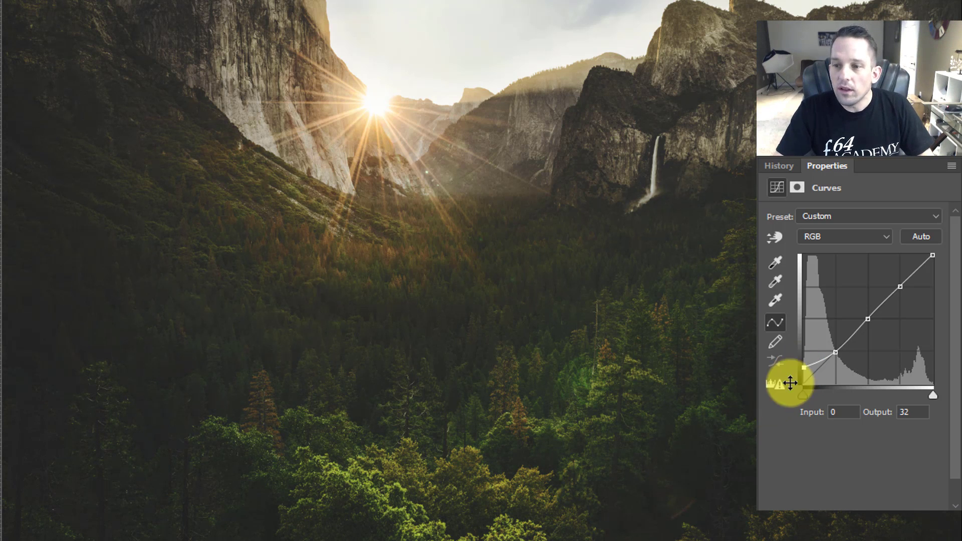
drag(835, 350, 895, 295)
Remove the highlight point, reset the black point, then drag it up to Output 255
ctrl+click(900, 287)
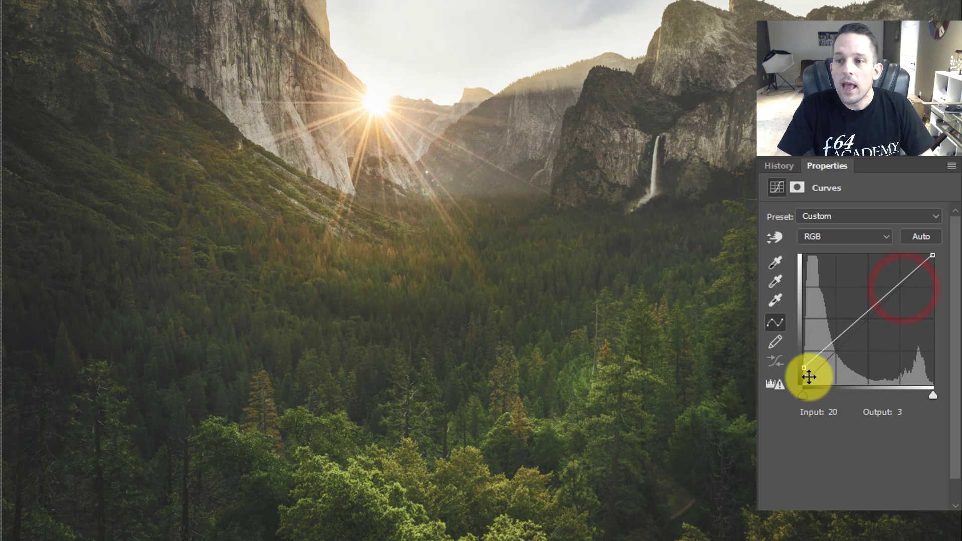
click(803, 368)
drag(803, 368, 801, 386)
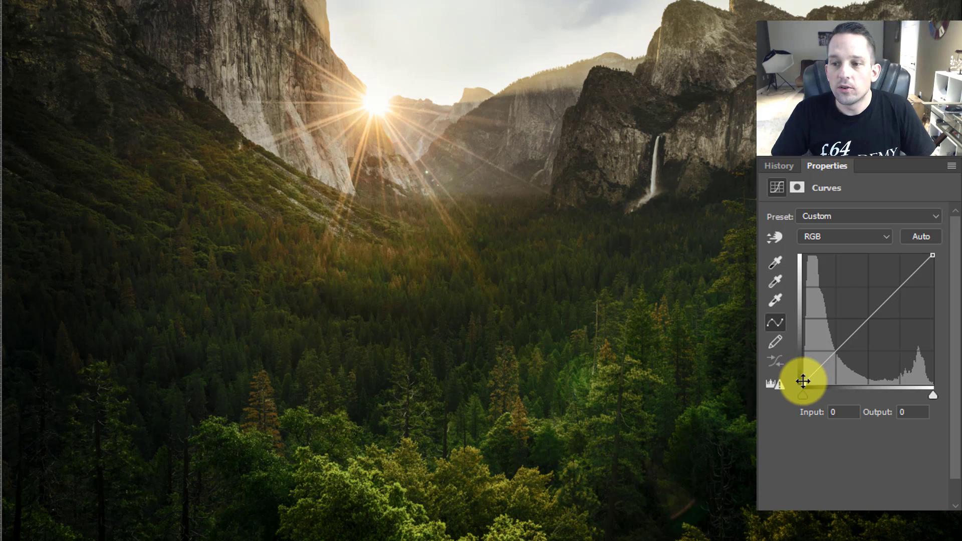
click(800, 383)
drag(800, 384, 766, 295)
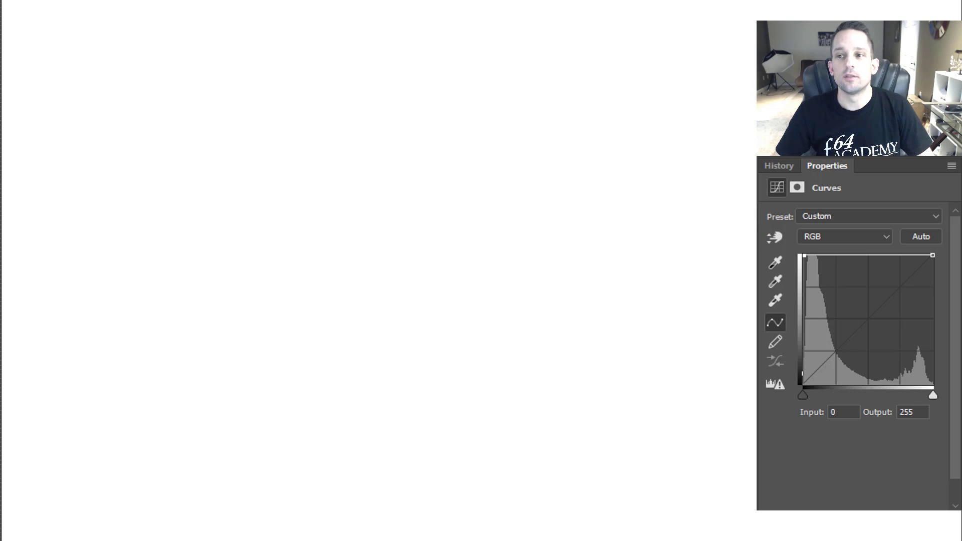
Bring the Curves black point down to Output 18 for a slight shadow lift
drag(802, 256, 803, 383)
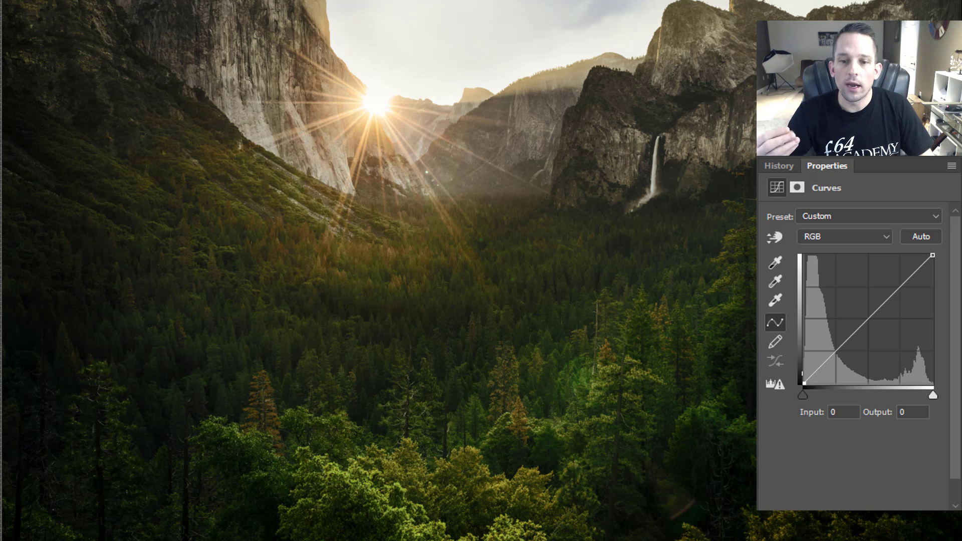
drag(803, 383, 803, 375)
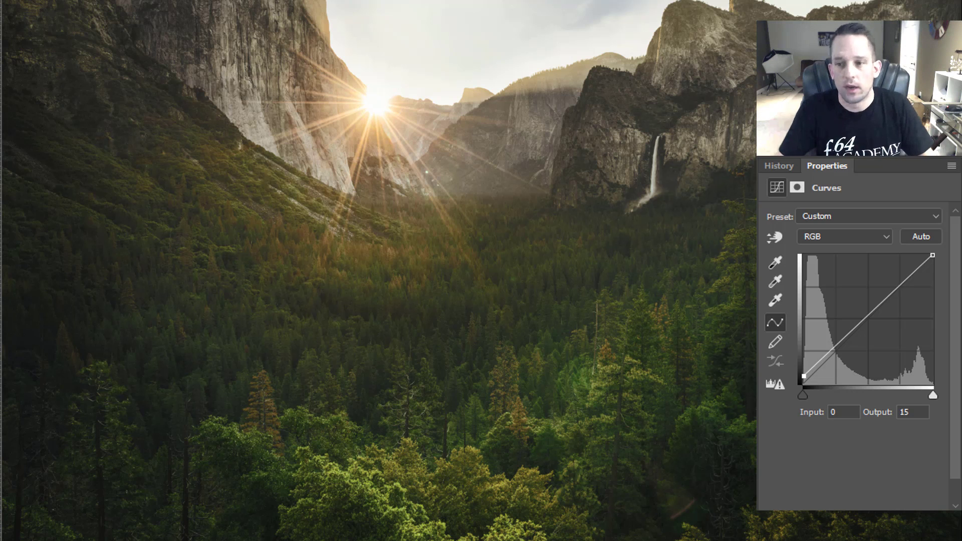
click(801, 377)
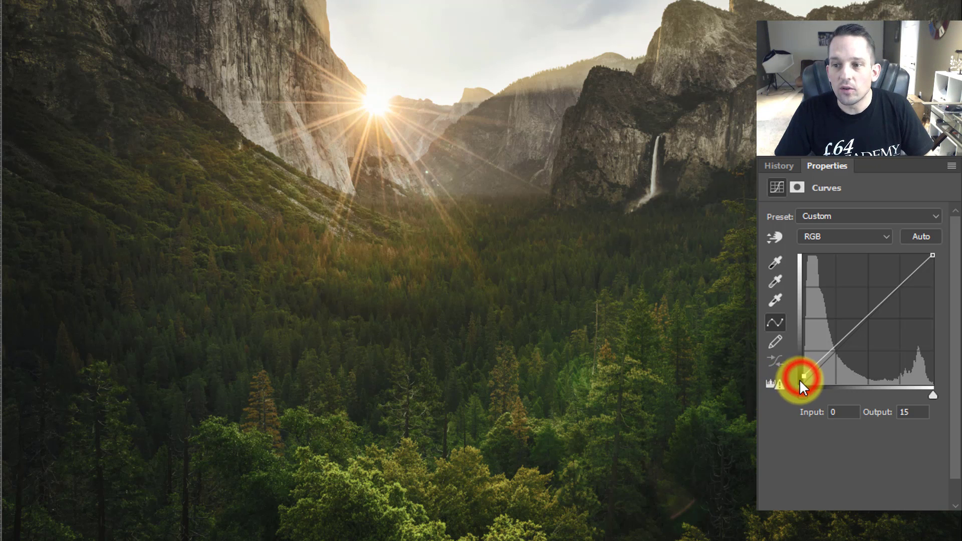
mouse_move(801, 378)
mouse_down()
mouse_move(809, 375)
mouse_move(800, 375)
mouse_up()
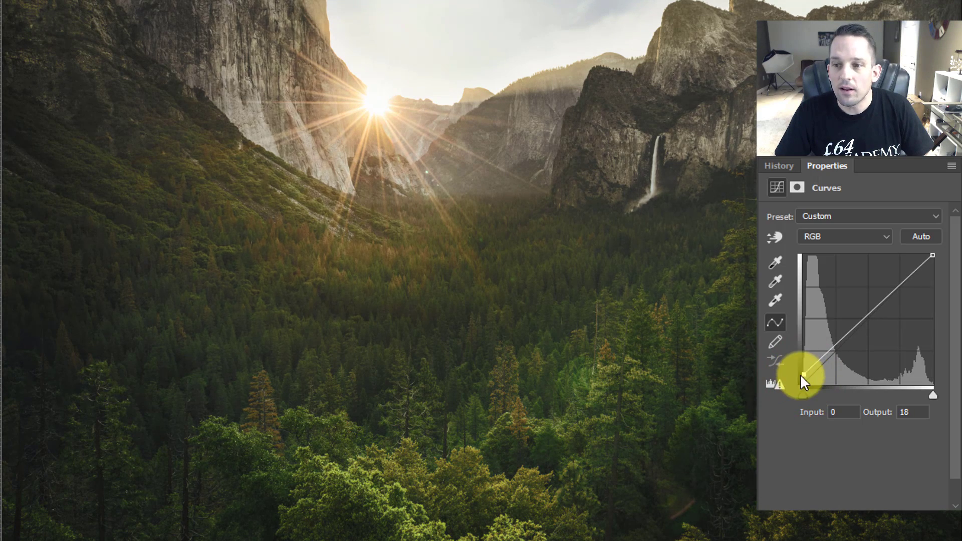
Anchor the curve with points at about 61, 130 and 192
click(834, 352)
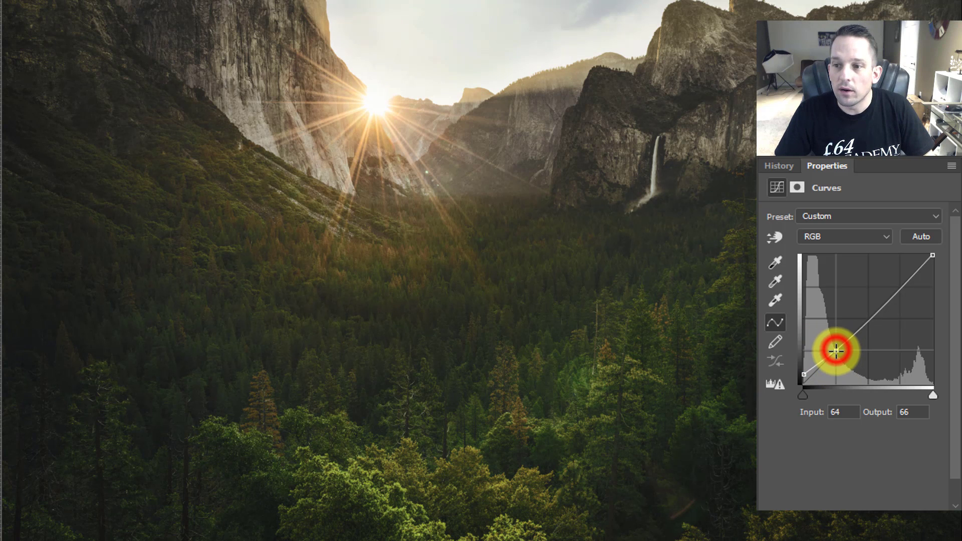
click(870, 318)
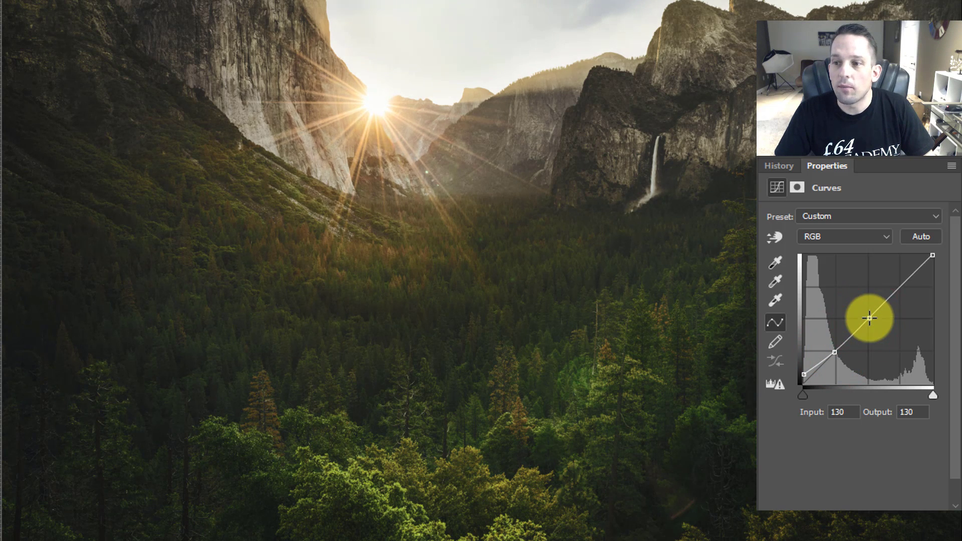
click(900, 287)
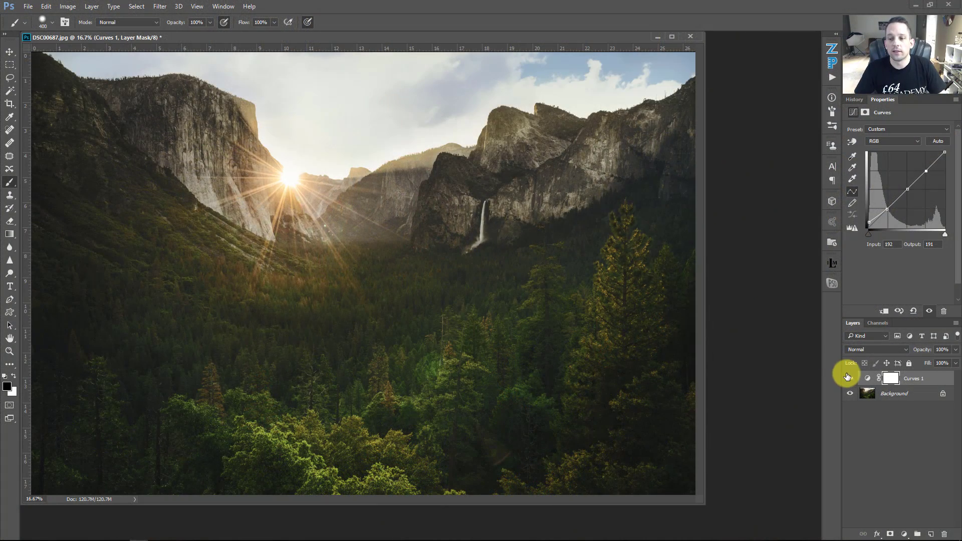
Toggle Curves 1 visibility off and on to compare the matte with the original
click(847, 376)
click(846, 375)
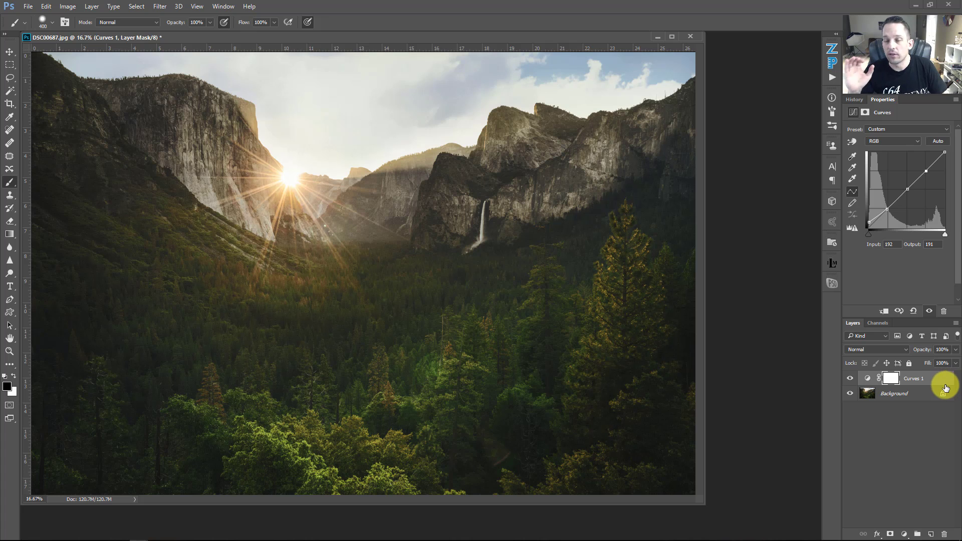
In Curves 1 Blend If, split the Underlying Layer black slider to 36/78
double_click(944, 384)
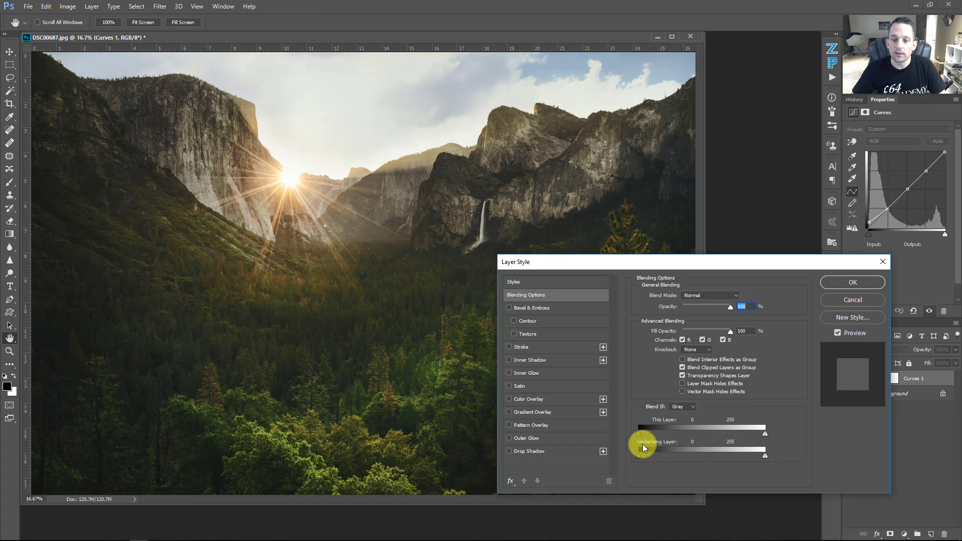
mouse_move(638, 455)
mouse_down()
mouse_move(651, 452)
mouse_move(637, 453)
mouse_up()
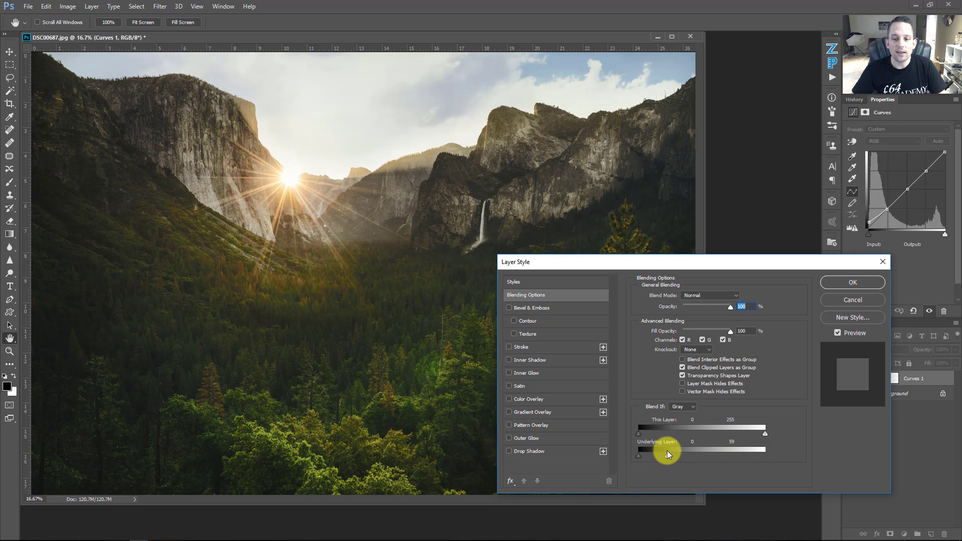
drag(666, 450, 657, 453)
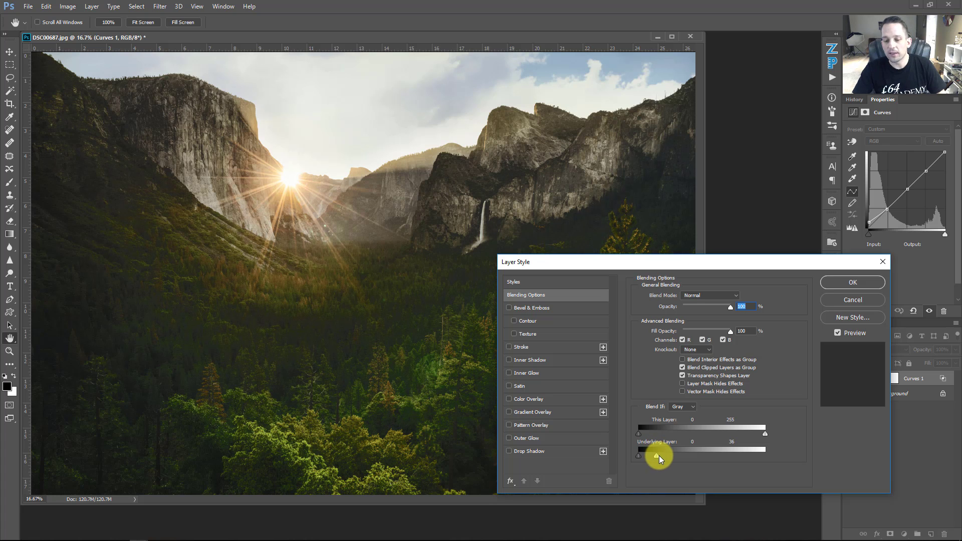
key(alt)
drag(657, 455, 667, 456)
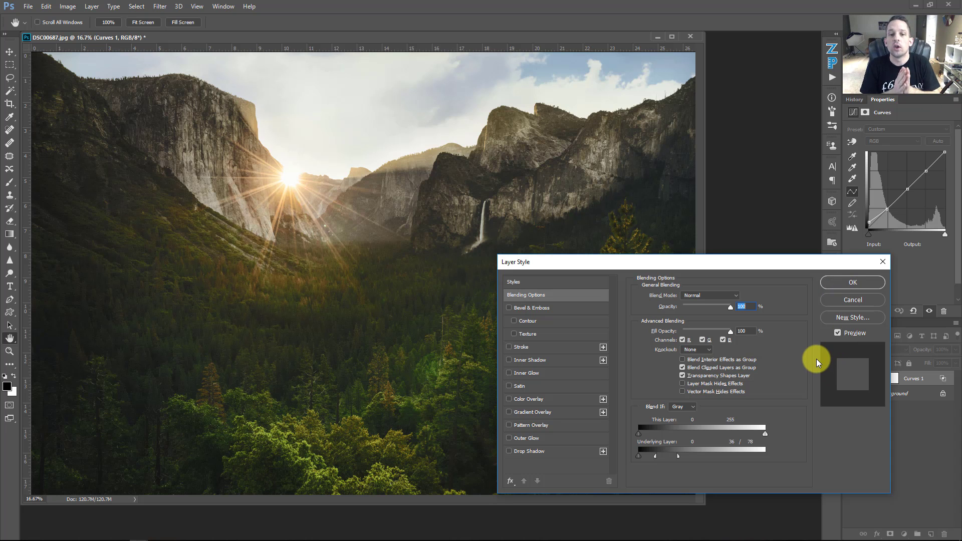
Accept the Blend If settings and set the Curves 1 blend mode to Luminosity
click(852, 282)
key(b)
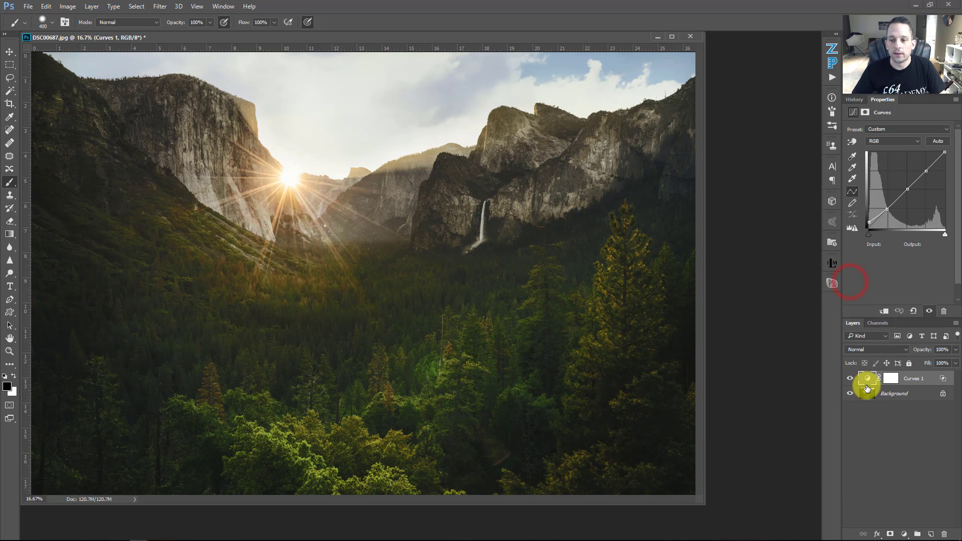
click(858, 350)
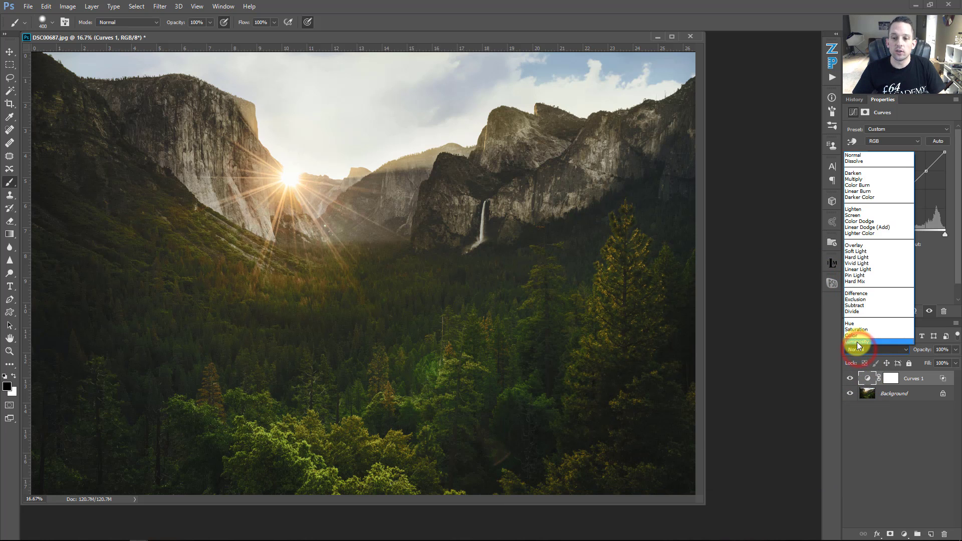
click(856, 341)
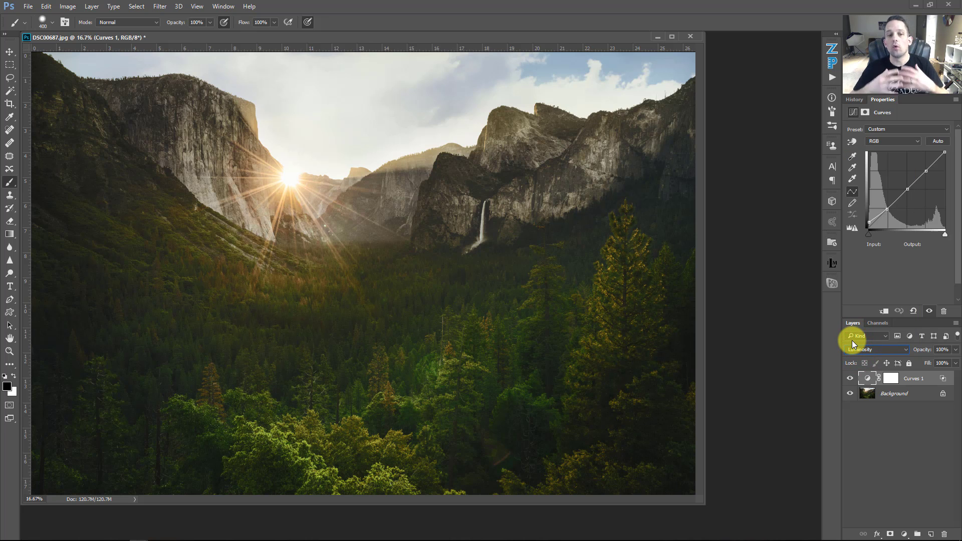
Compare the adjustment on and off, then return Curves 1 to Normal blend mode
click(850, 379)
click(850, 379)
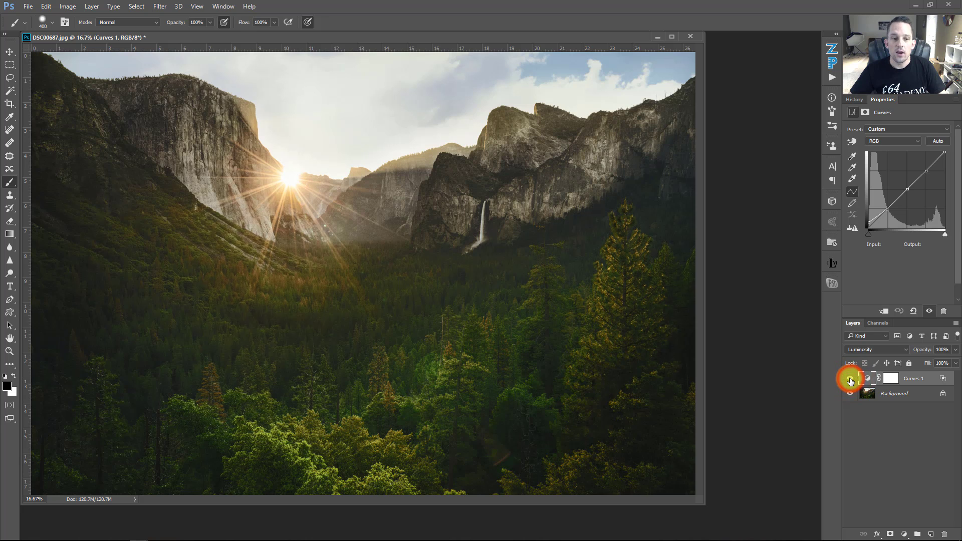
click(850, 379)
click(850, 379)
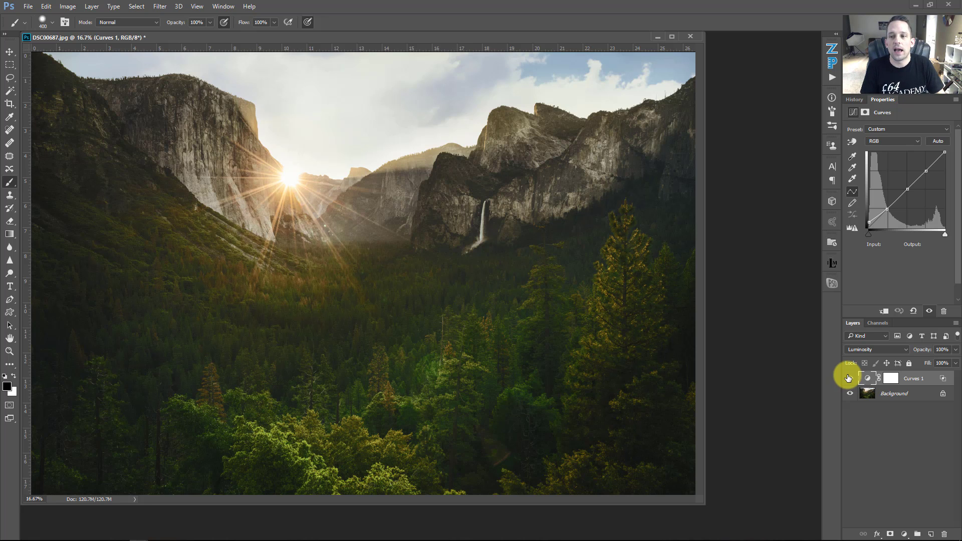
click(847, 378)
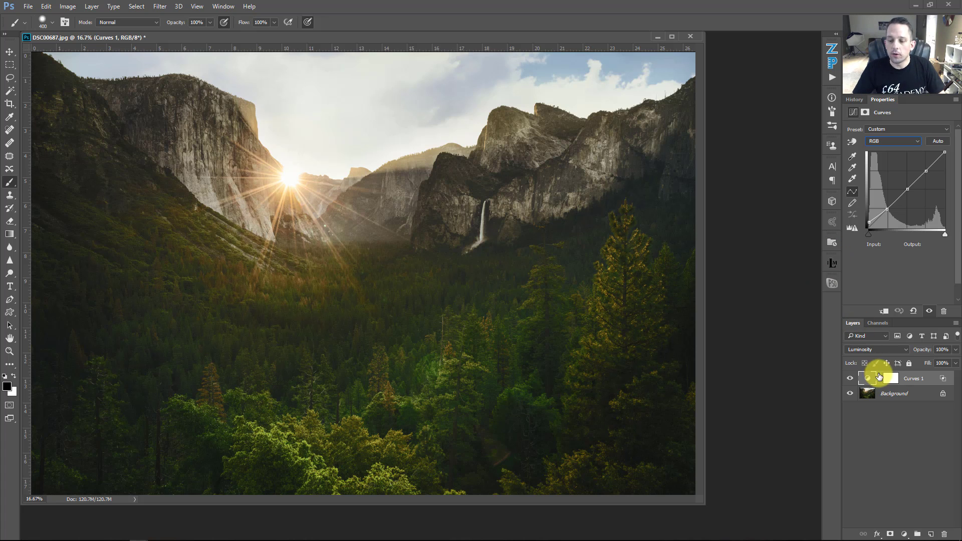
click(874, 353)
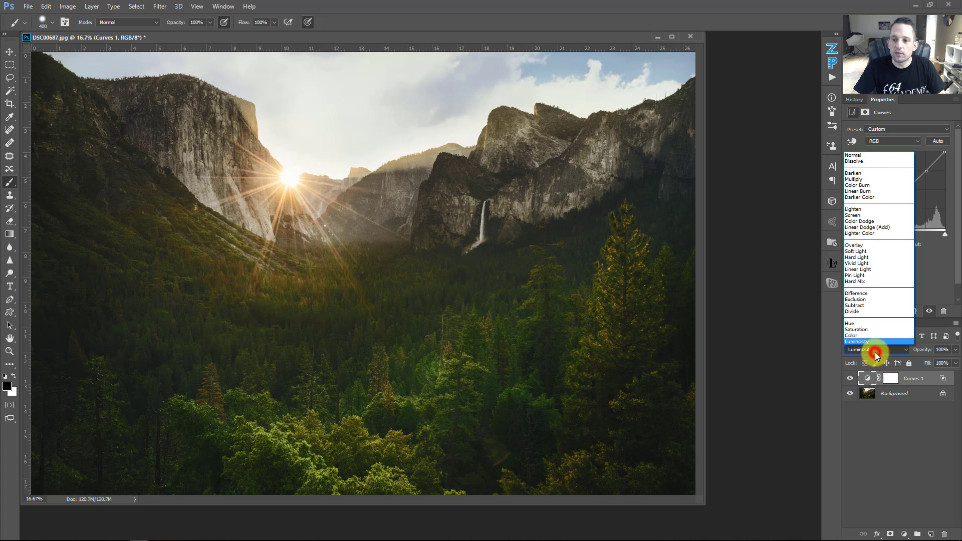
click(869, 157)
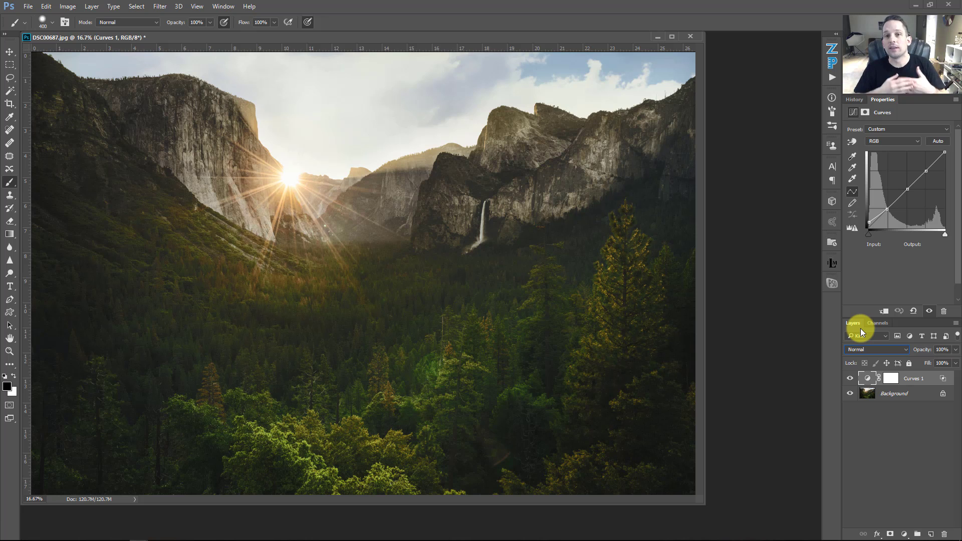
Switch the Curves properties from the RGB curve to the Red channel
click(870, 142)
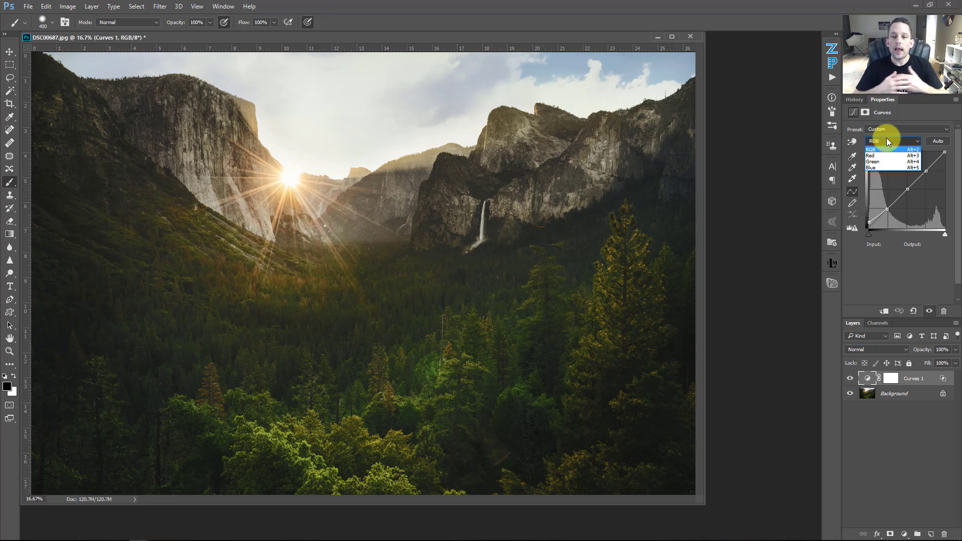
click(885, 141)
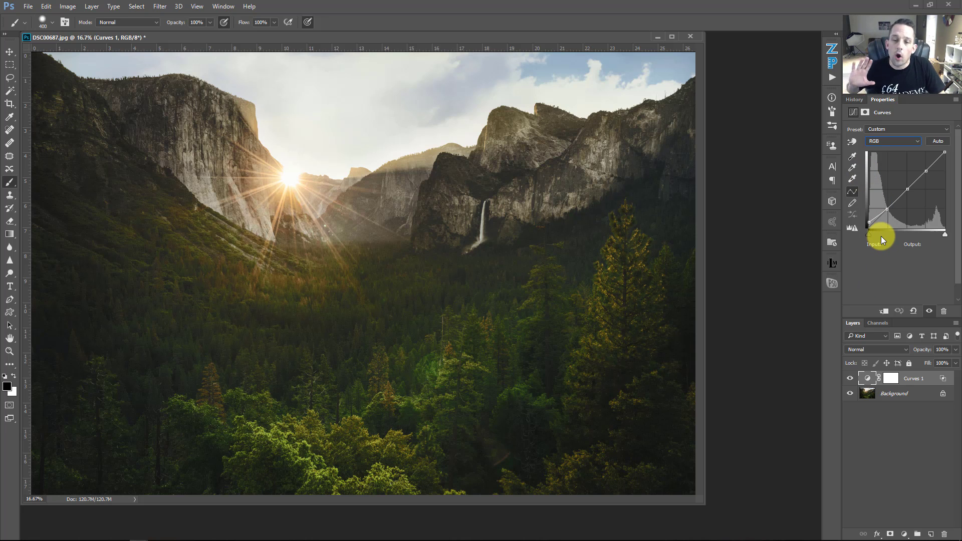
click(880, 142)
click(877, 143)
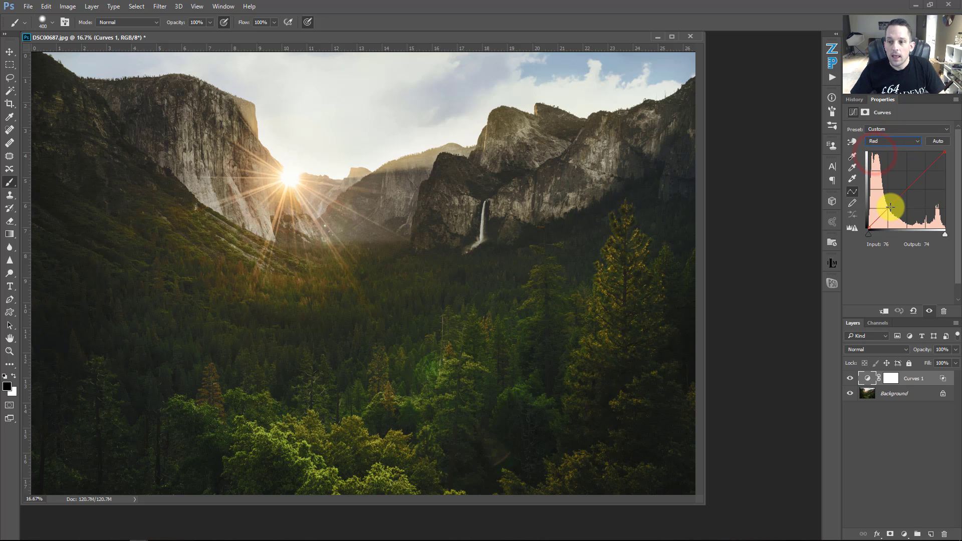
Anchor the Red curve at three points and lift its black output to 20
click(887, 208)
click(906, 188)
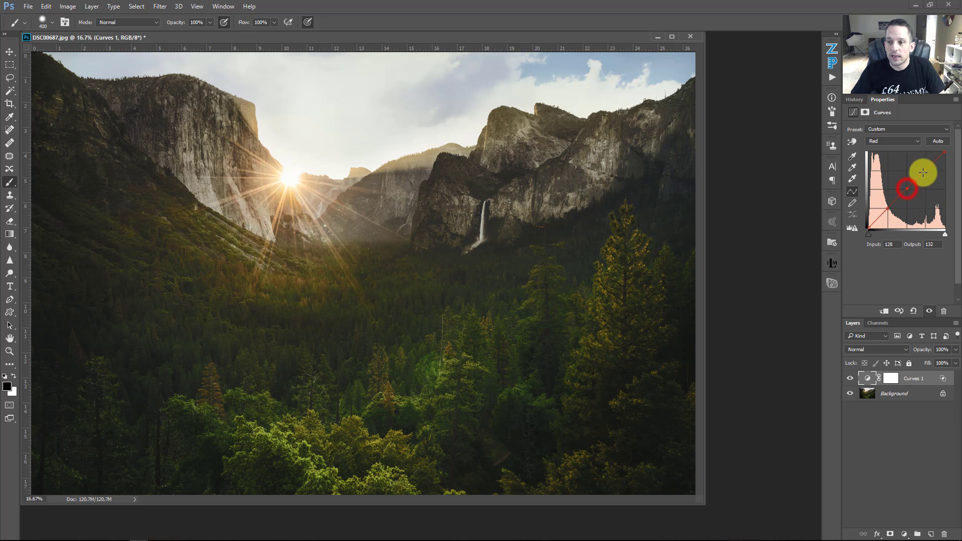
click(924, 171)
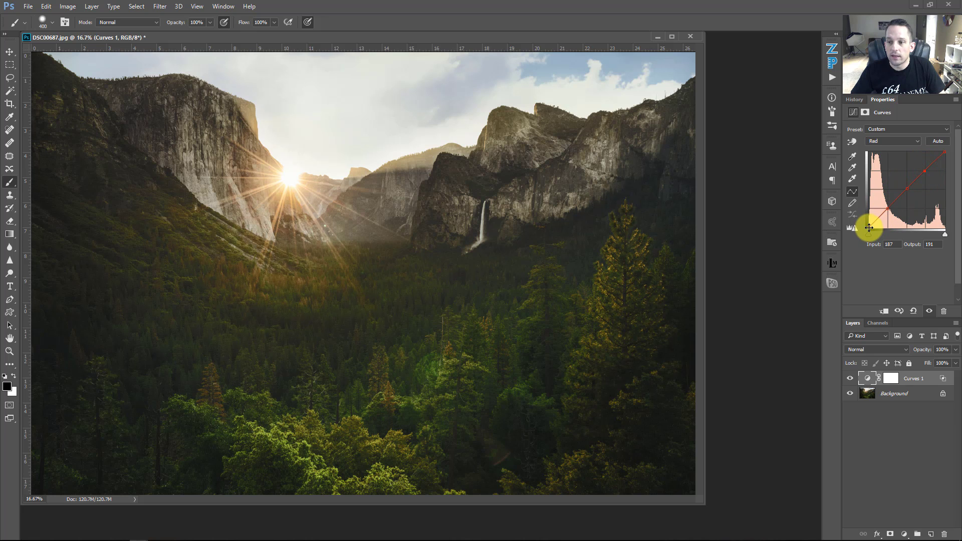
mouse_move(868, 228)
mouse_down()
mouse_move(869, 214)
mouse_move(875, 234)
mouse_move(865, 223)
mouse_up()
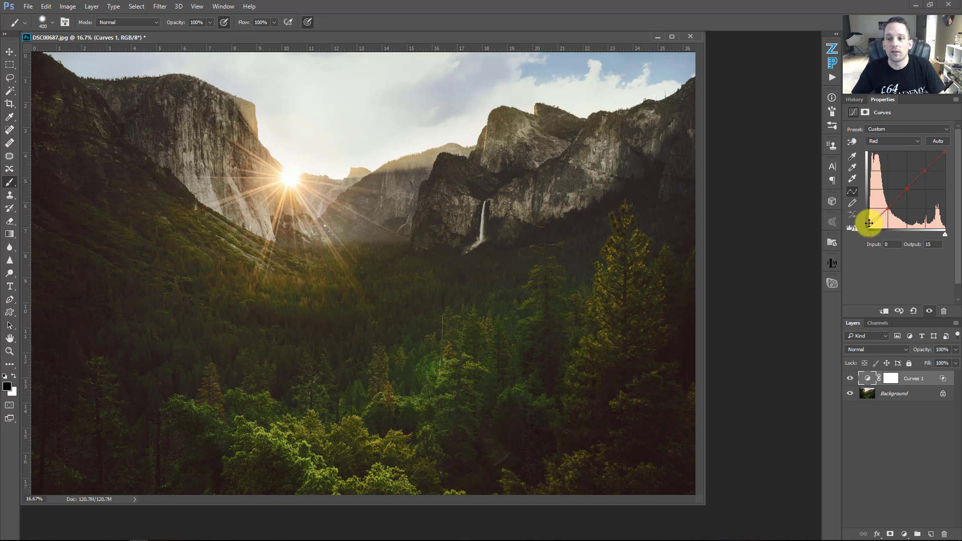
drag(866, 224, 868, 222)
Anchor the Blue curve's shadows, midtones and highlights, move its black point to input 19, and compare
click(878, 141)
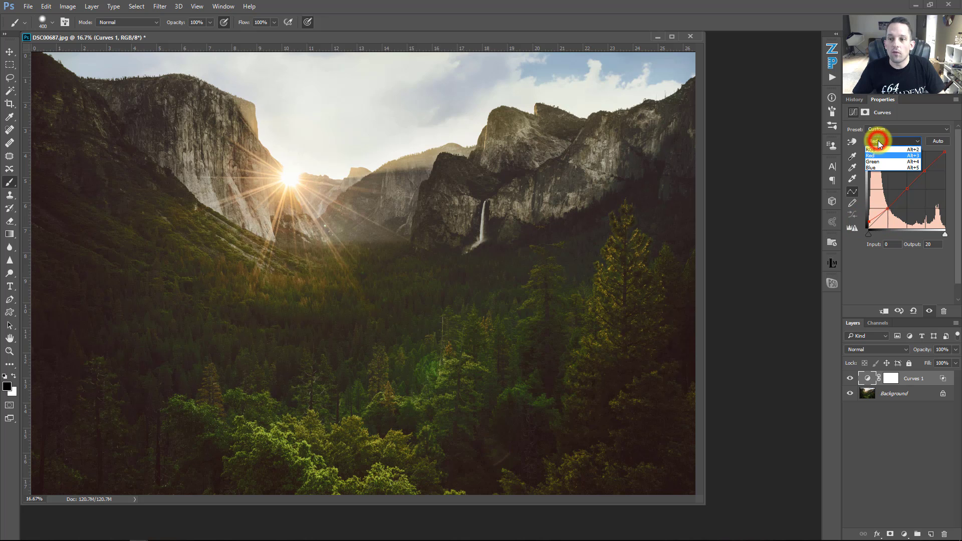
click(876, 166)
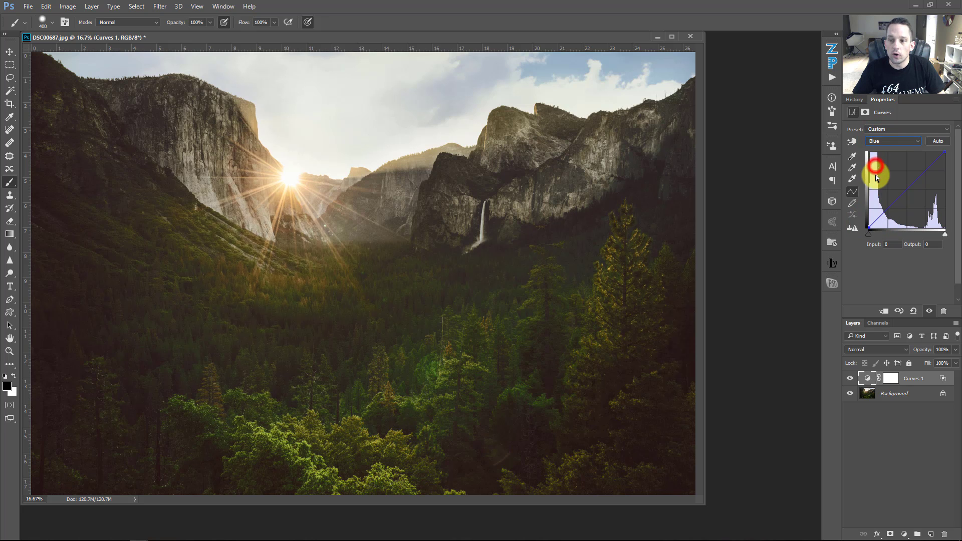
click(886, 207)
click(906, 189)
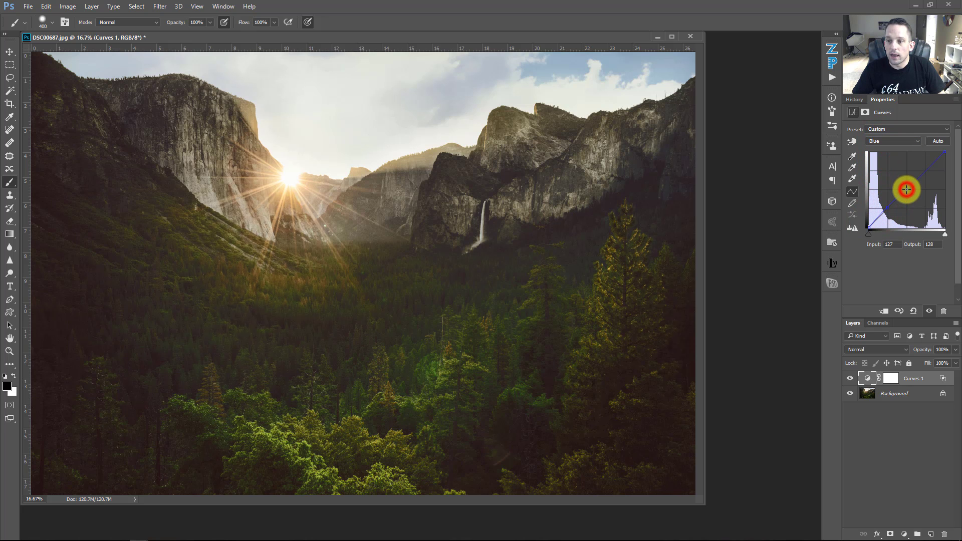
click(924, 171)
drag(886, 207, 873, 230)
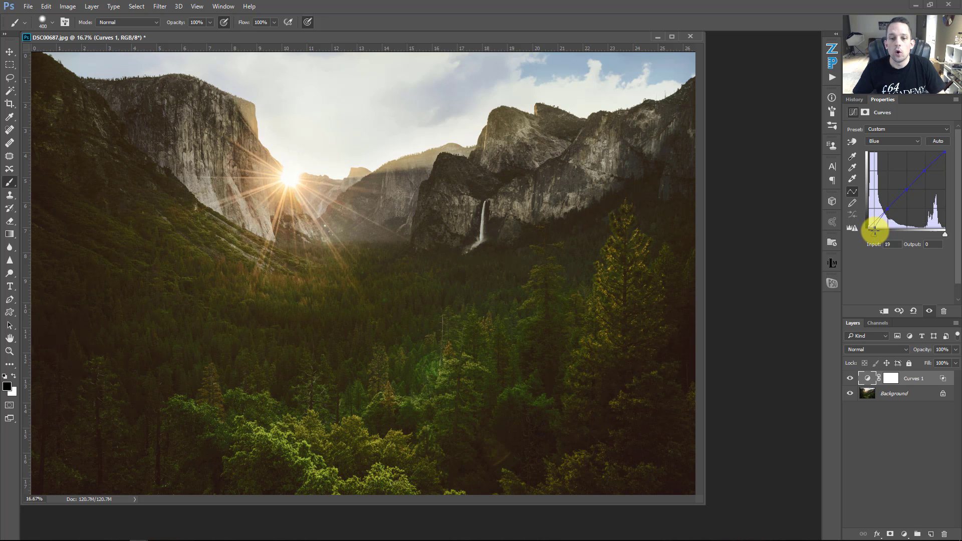
click(850, 379)
click(850, 380)
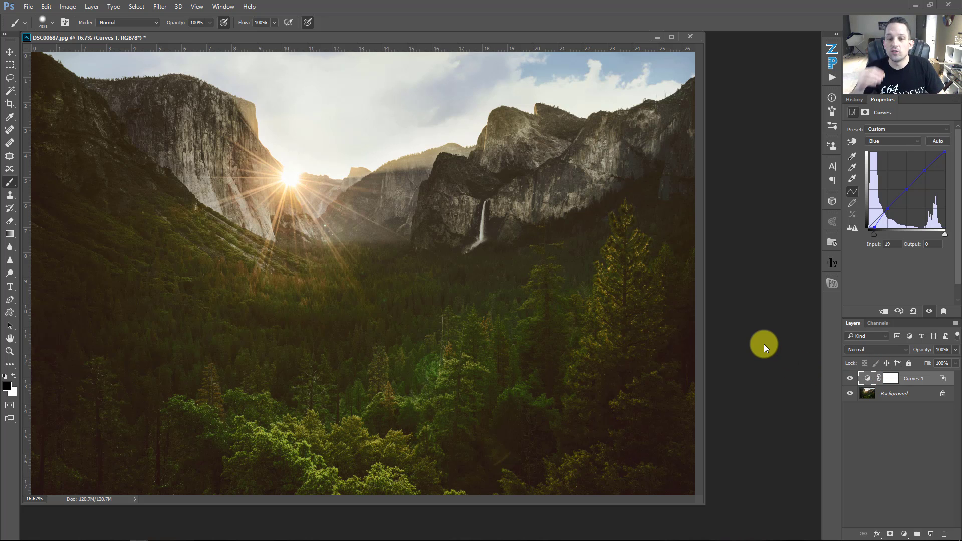
Add a Brightness/Contrast layer with Contrast 20 above Curves 1 and compare it with the original
click(905, 534)
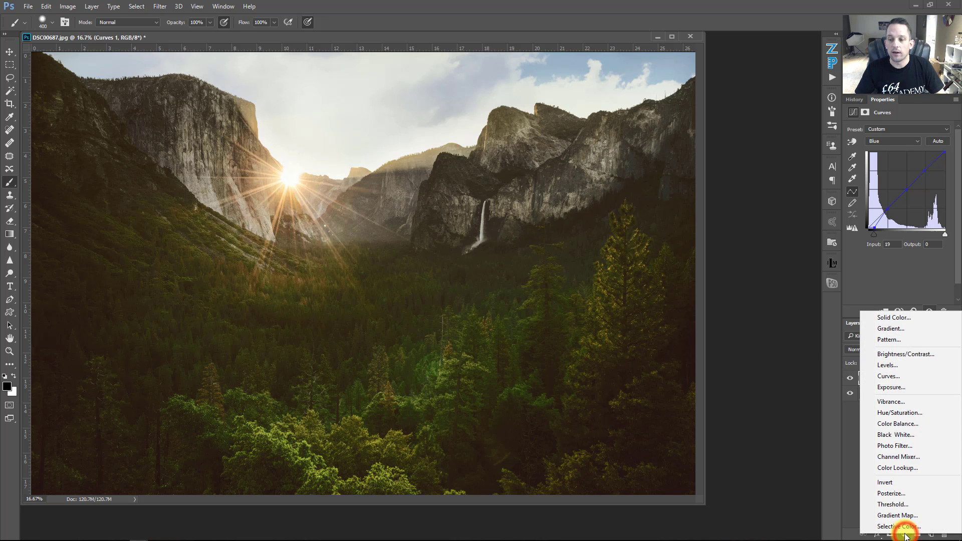
click(893, 357)
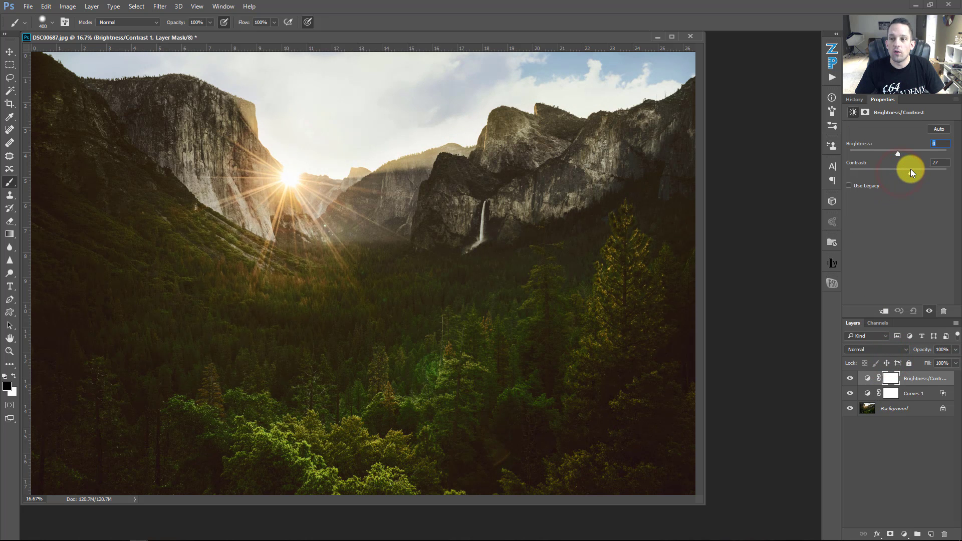
drag(907, 167, 907, 166)
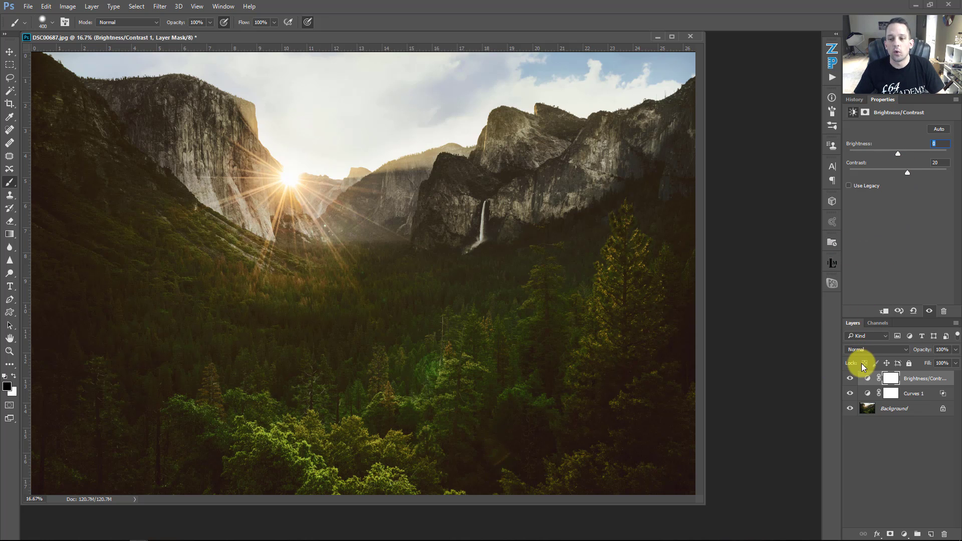
click(849, 379)
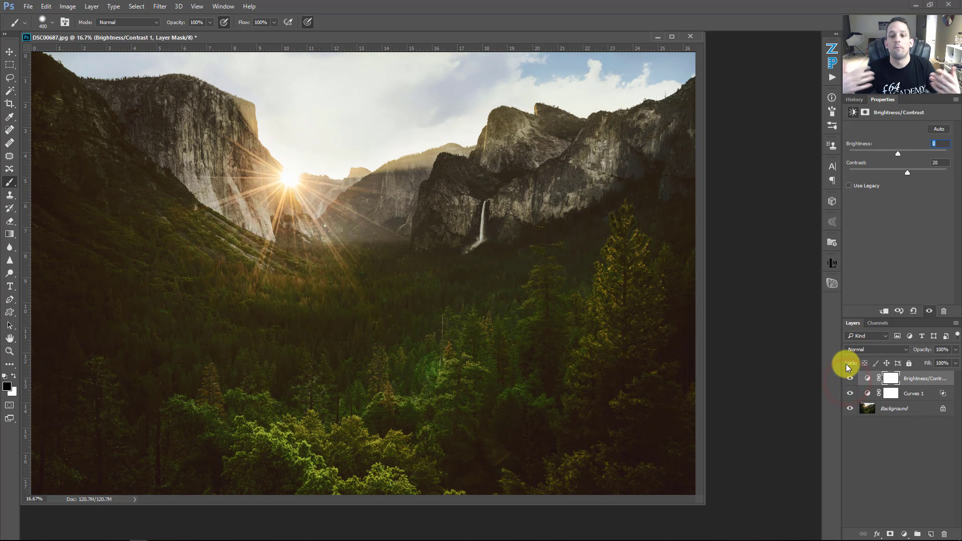
drag(849, 393, 845, 376)
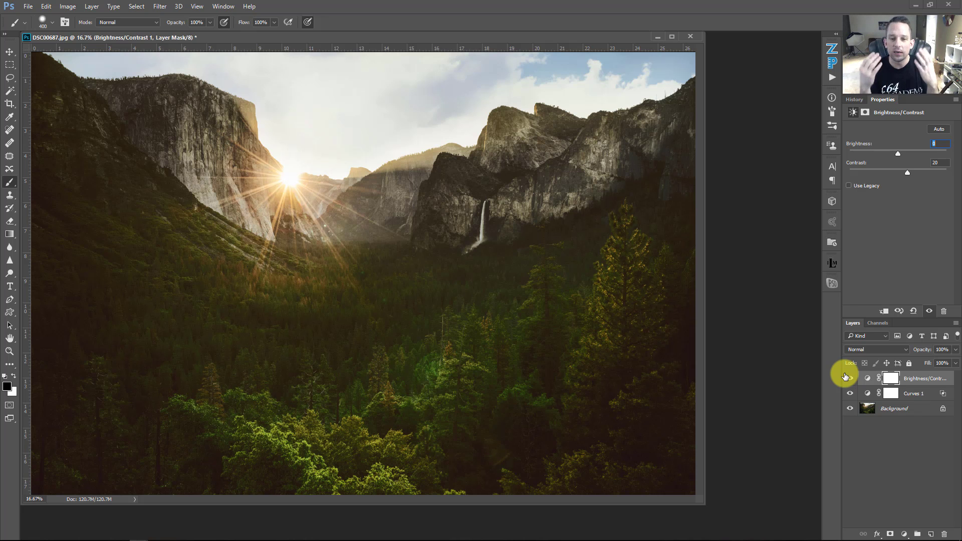
Delete the Brightness/Contrast 1 layer, dismiss the invalid-entry warning, and select the Background layer
click(869, 378)
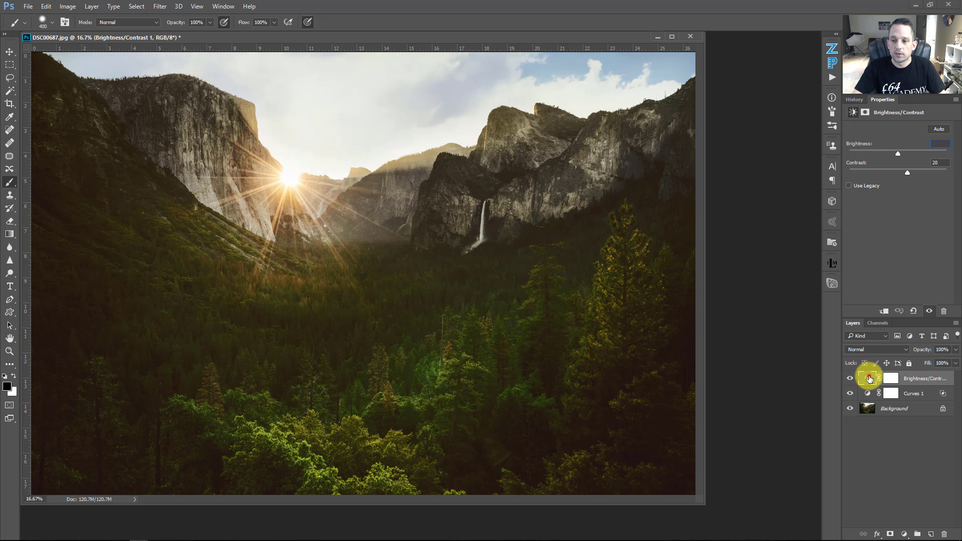
click(943, 526)
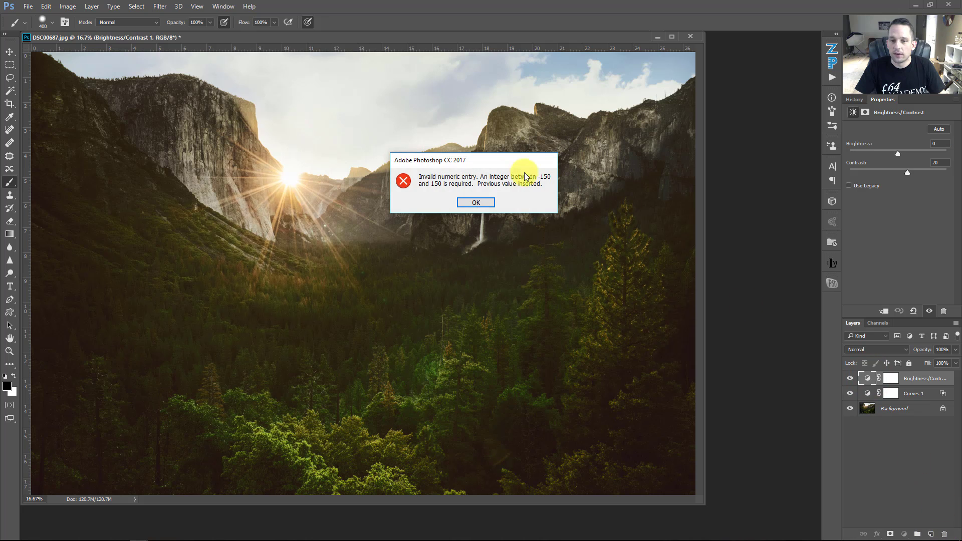
click(476, 202)
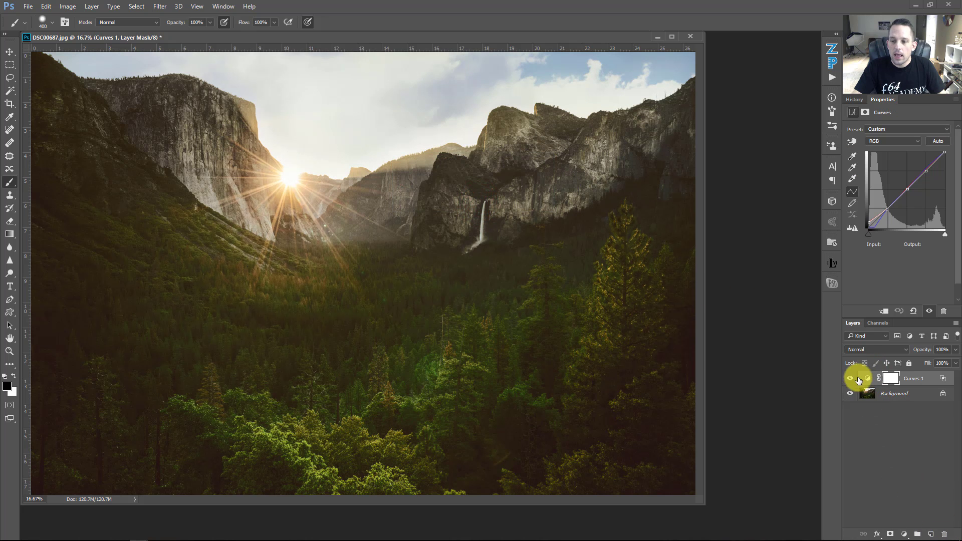
click(887, 395)
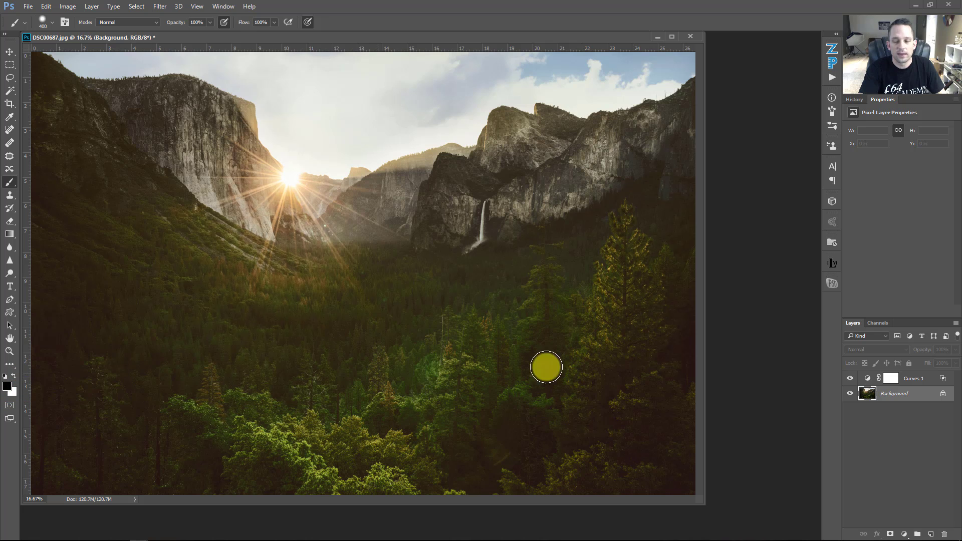
Add a Gradient Map layer for black and white and toggle Curves 1 to compare
click(904, 533)
click(891, 514)
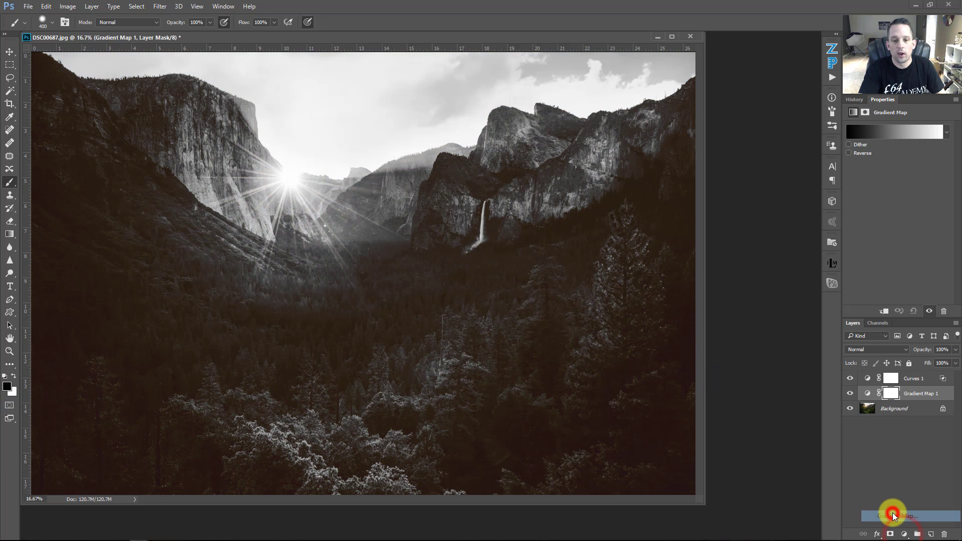
click(850, 379)
click(851, 379)
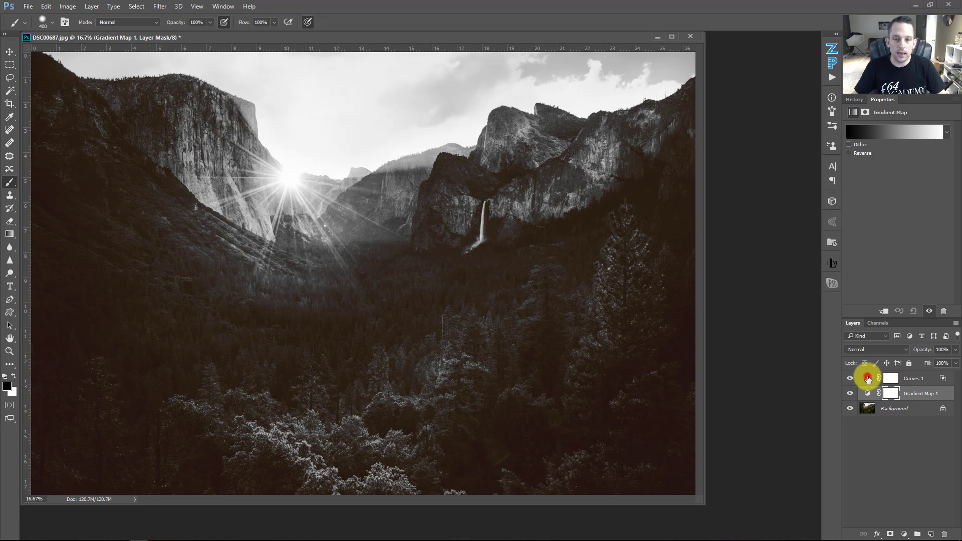
Raise the Curves 1 Green channel slightly, then delete the Curves and Gradient Map layers
click(868, 377)
click(887, 143)
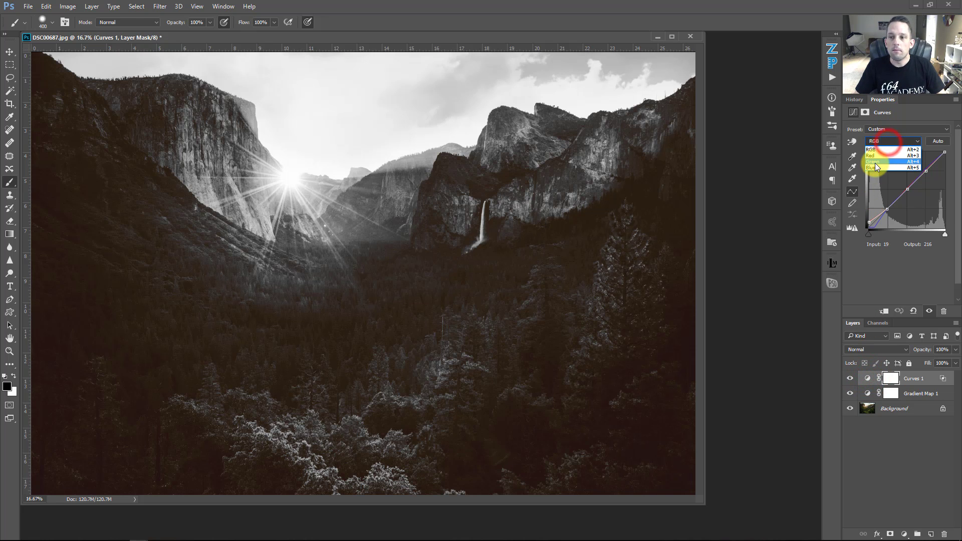
click(875, 162)
drag(901, 194, 905, 149)
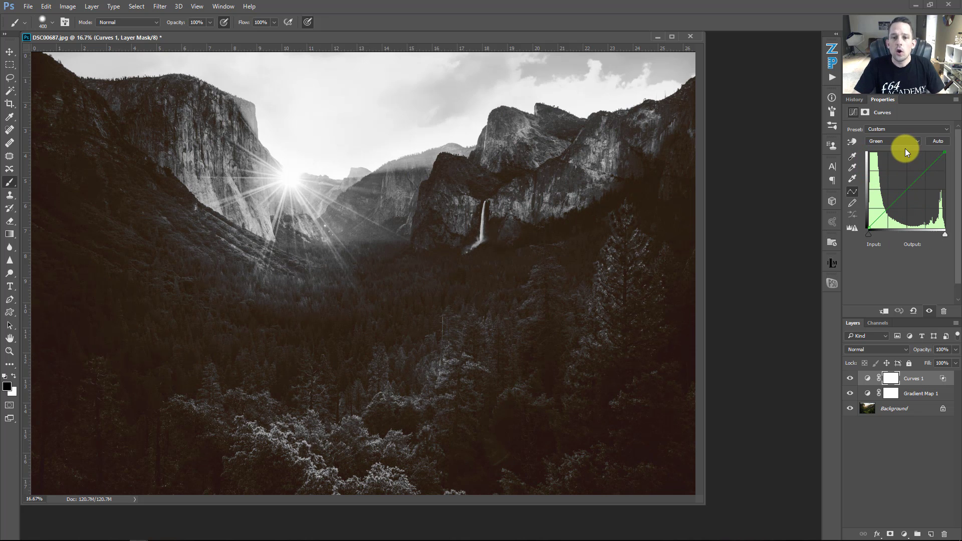
key(Delete)
key(Delete)
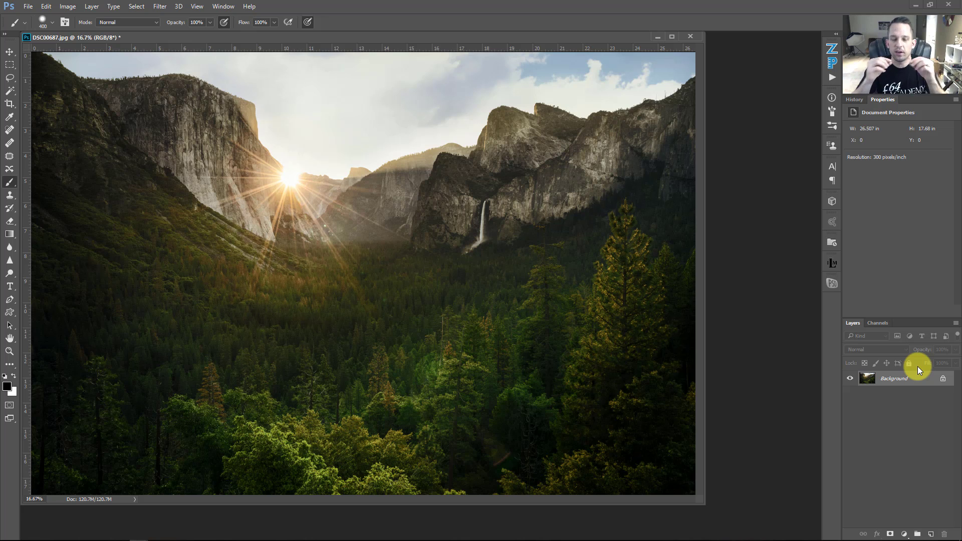
Expand the Matte Effects action set, play Matte Effect - No Color, then undo it
click(832, 77)
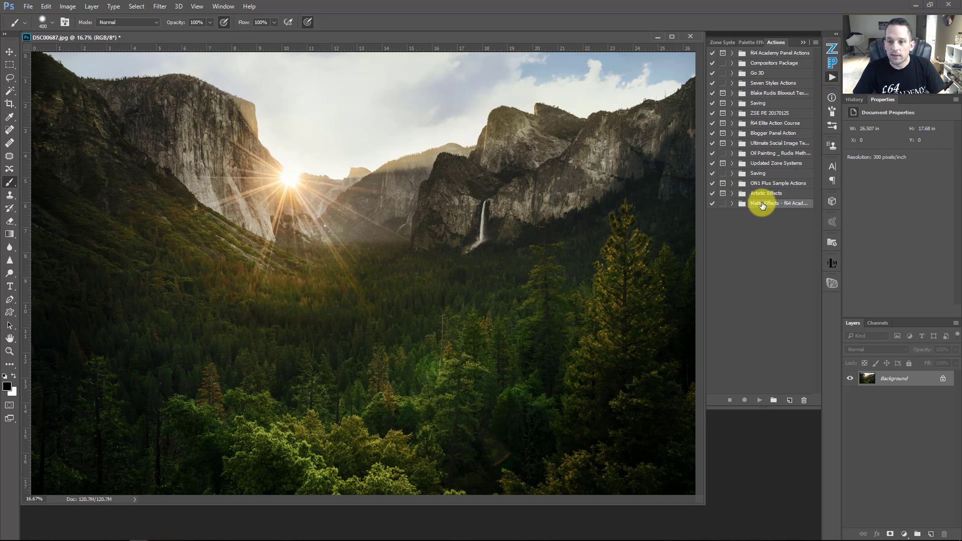
click(732, 204)
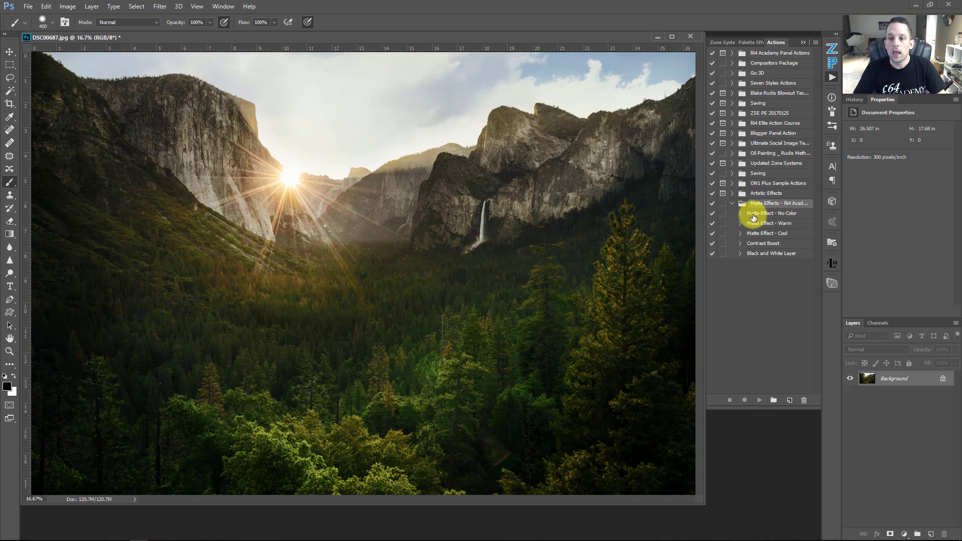
click(761, 216)
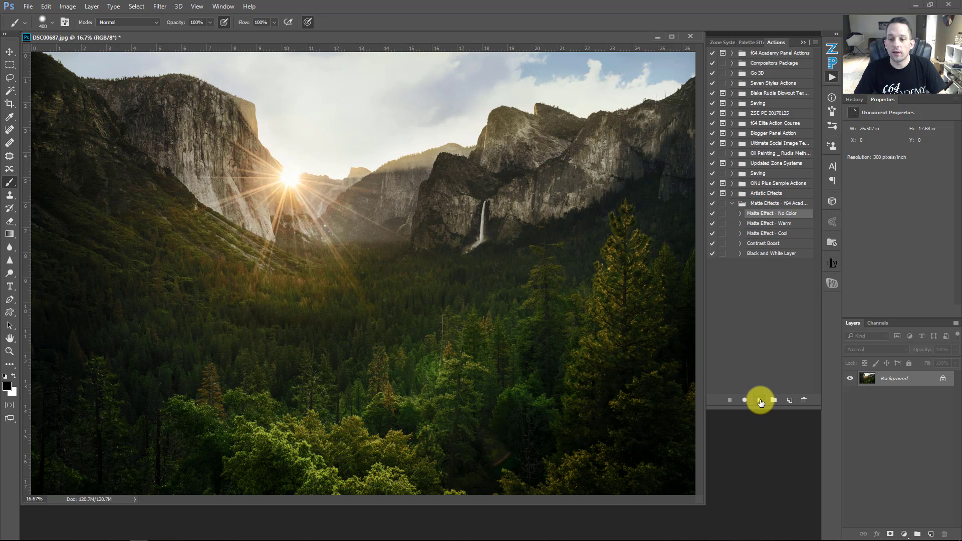
click(759, 400)
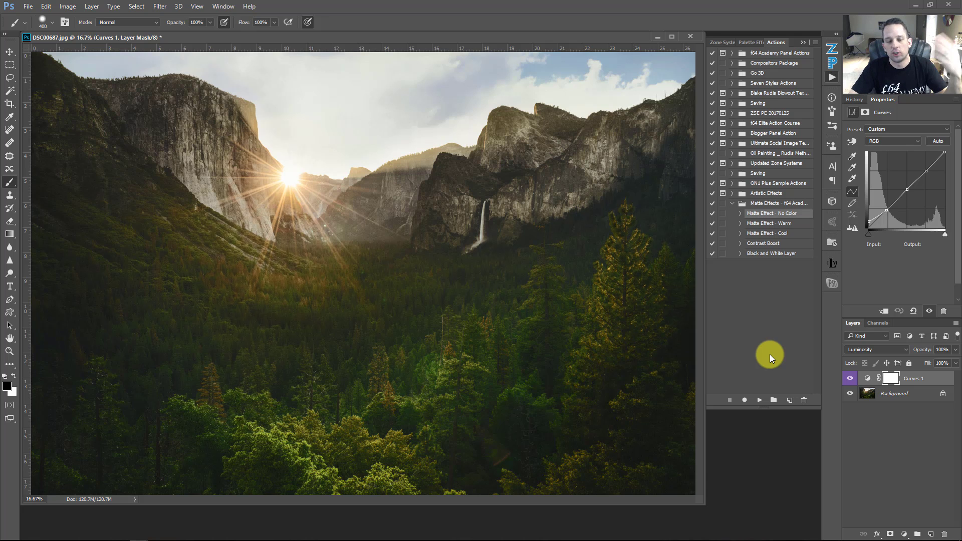
key(ctrl+z)
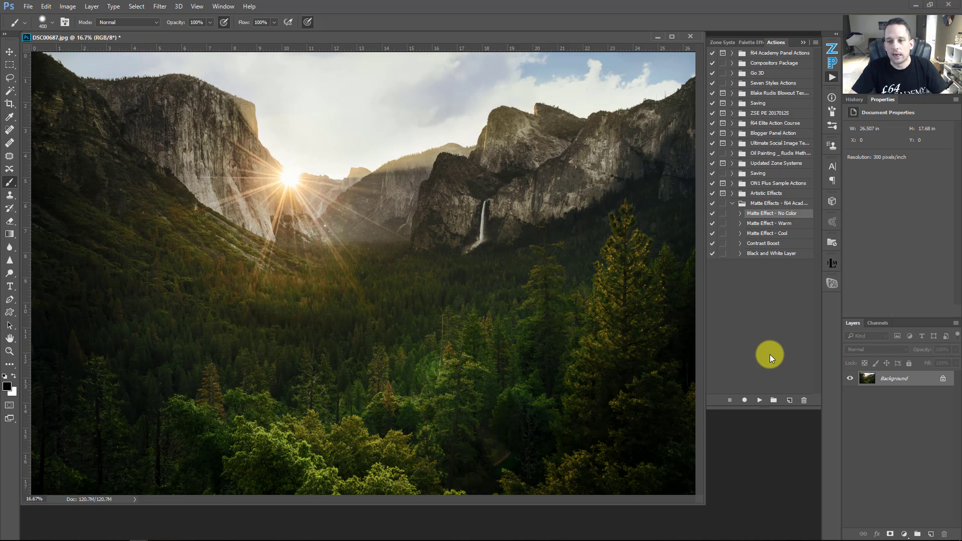
Try the Warm and Cool matte actions, undoing each, then replay Matte Effect - Warm
click(766, 223)
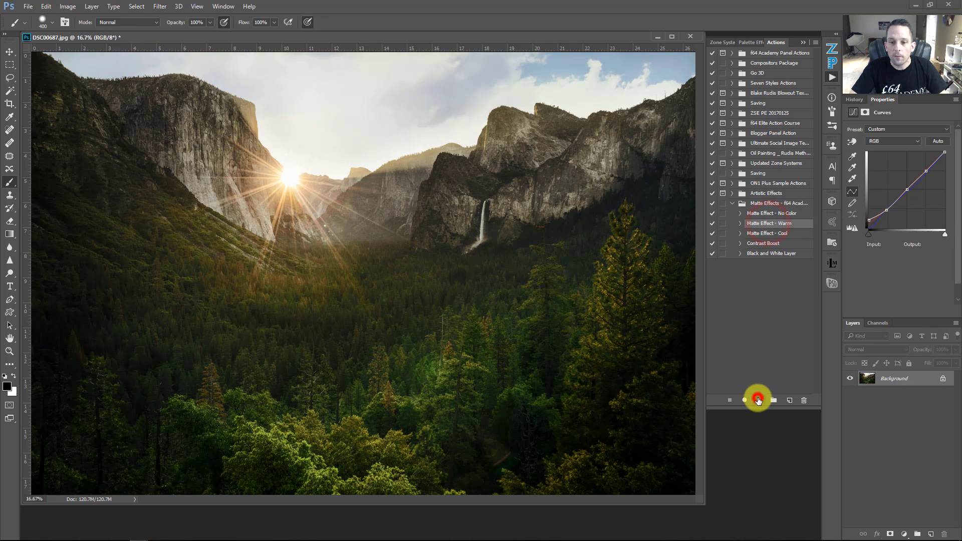
click(759, 400)
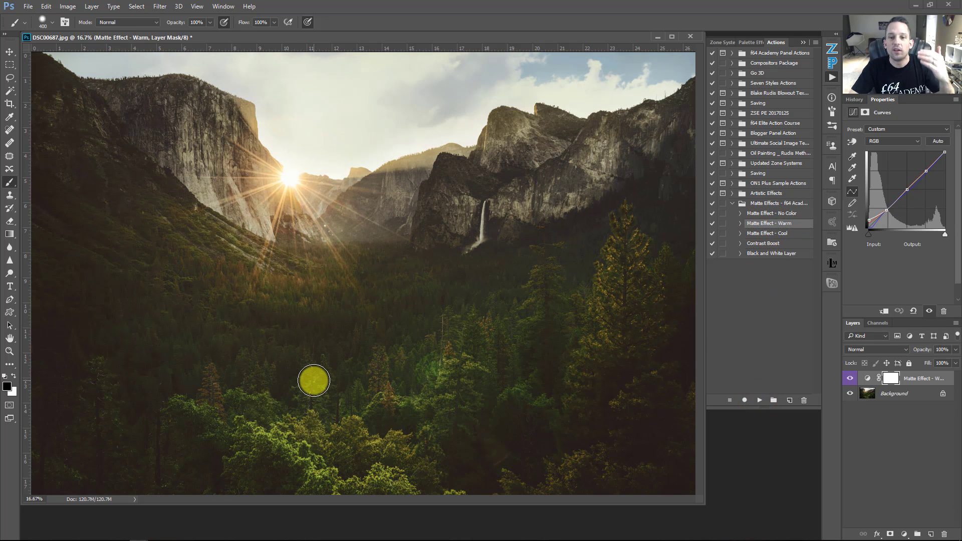
key(ctrl+z)
click(766, 233)
click(759, 399)
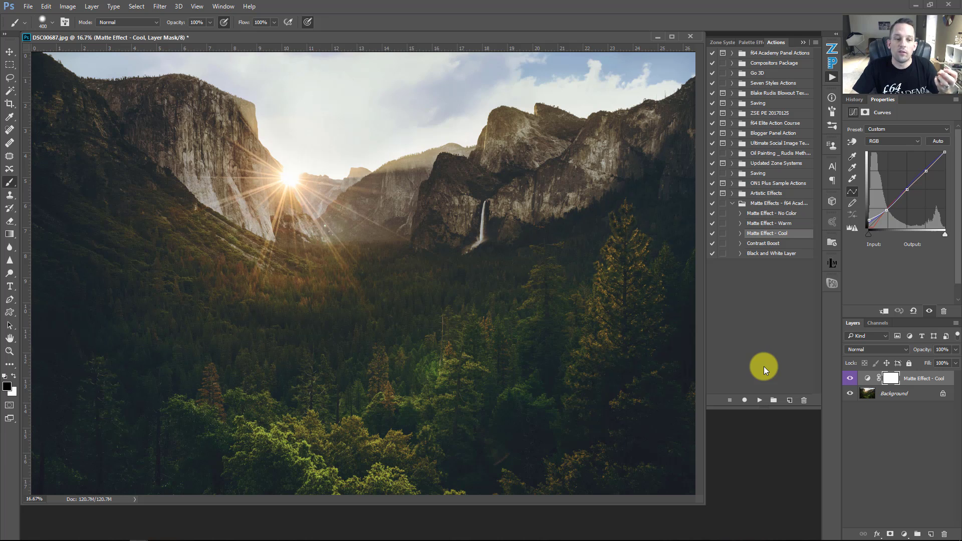
key(ctrl+z)
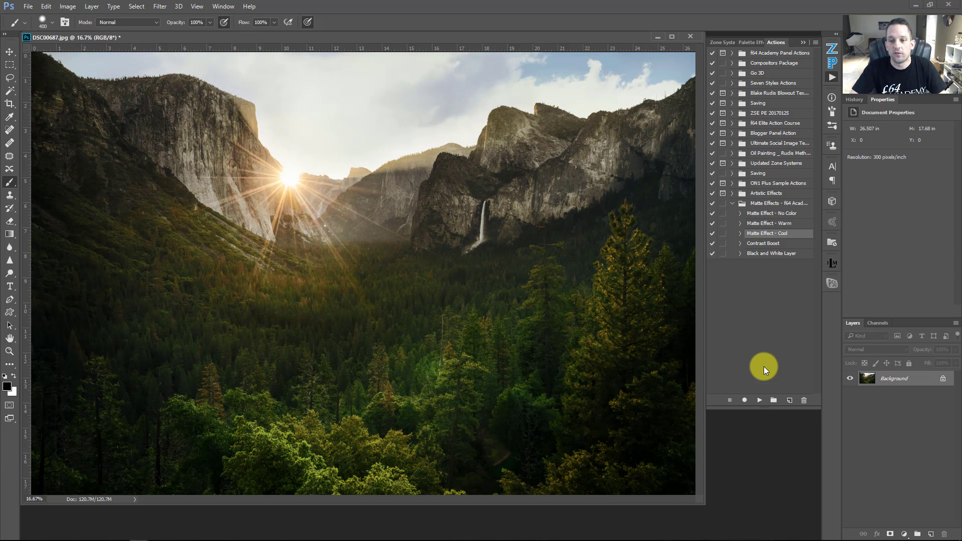
click(769, 223)
click(758, 399)
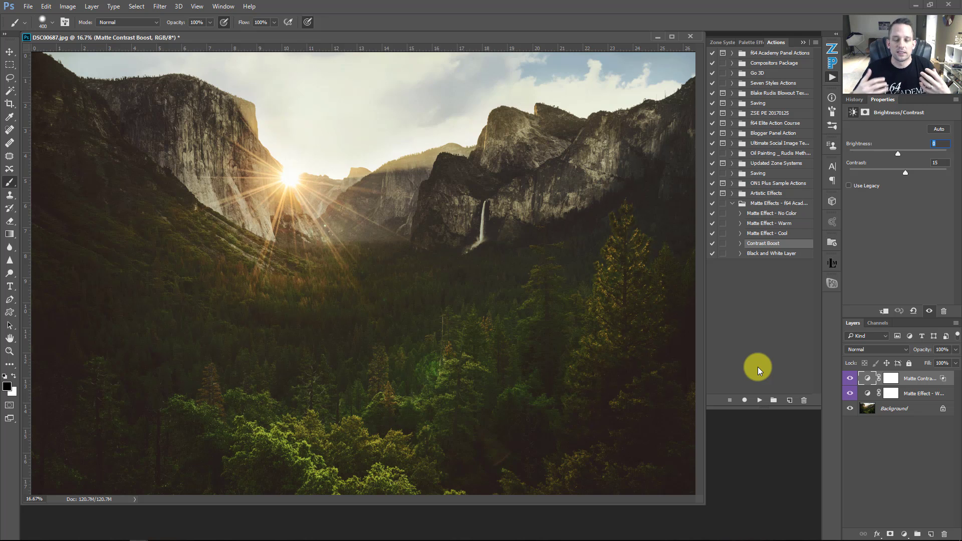
Play the Black and White Layer action, moving BW Conversion below Matte Effect - Warm and back on top
click(765, 254)
click(760, 400)
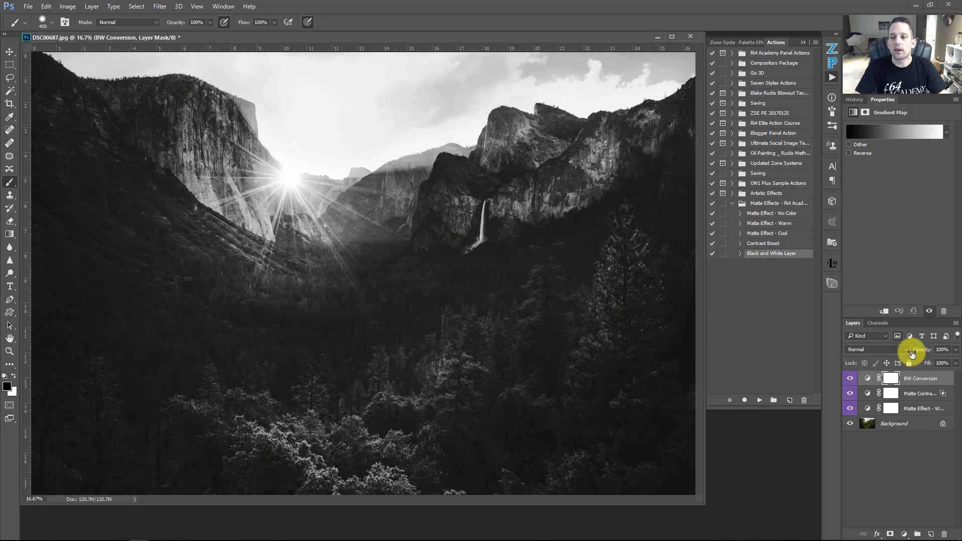
drag(924, 384, 914, 416)
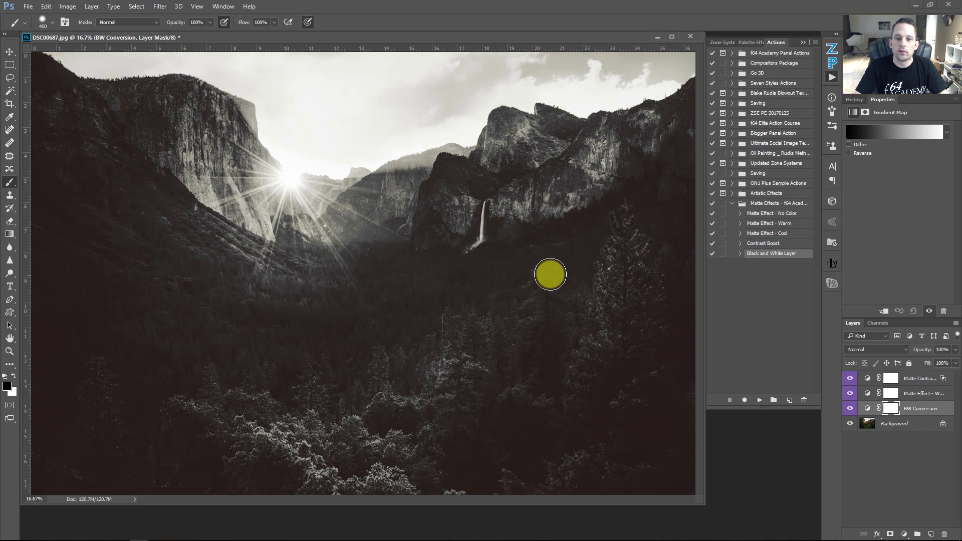
drag(916, 406, 915, 377)
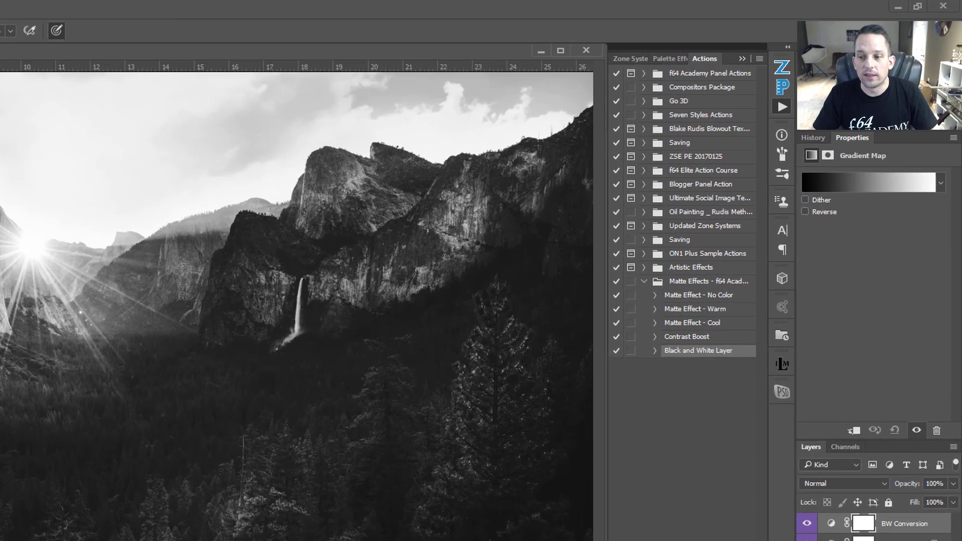
Select the Matte Effect - Warm layer to display its Custom RGB curve in Properties
click(889, 406)
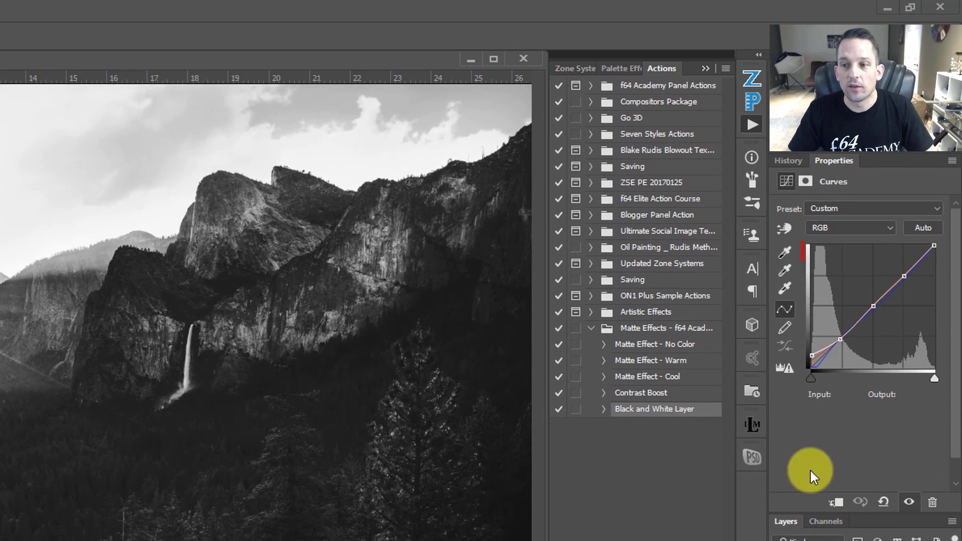